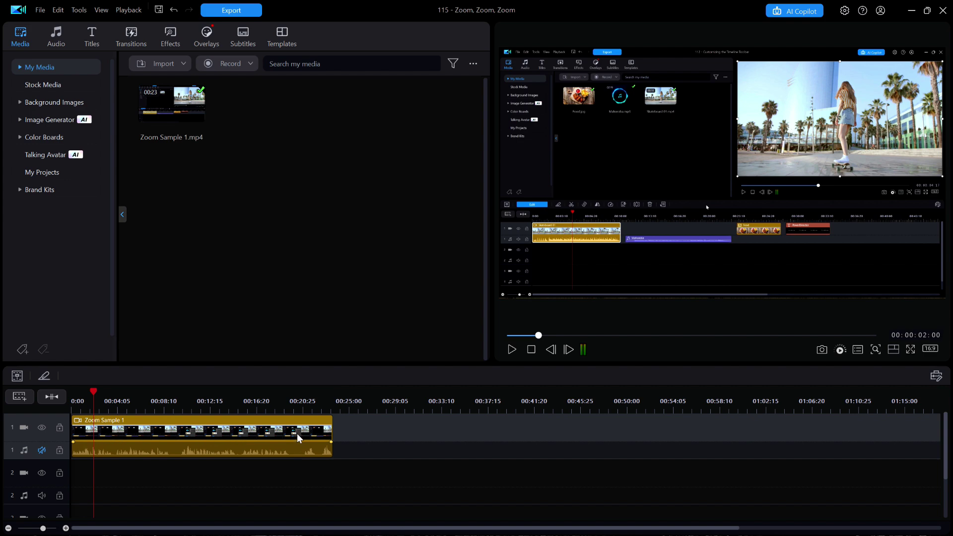
Step: Stretch the timeline and move the playhead to 00:09:24, where the About window appears
left_click_drag(179, 405, 384, 410)
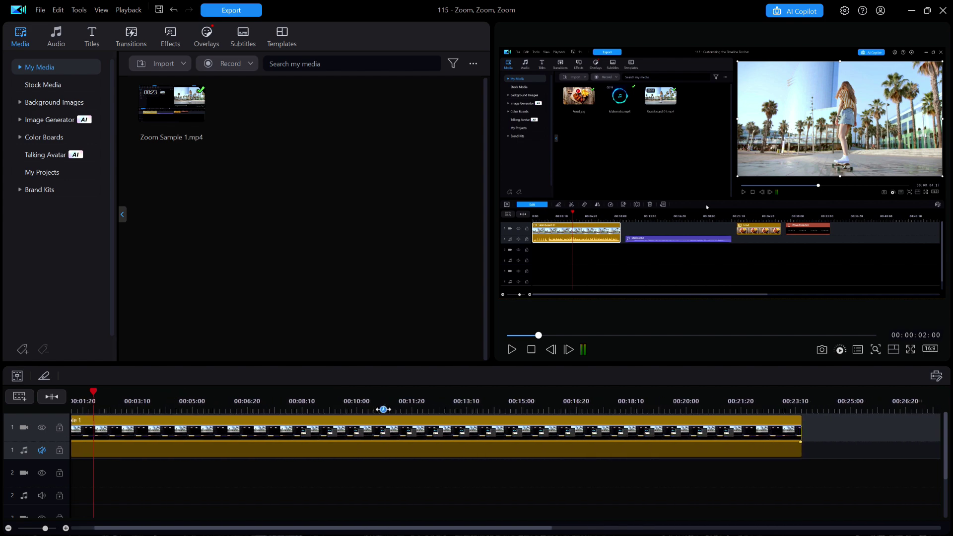
left_click(249, 404)
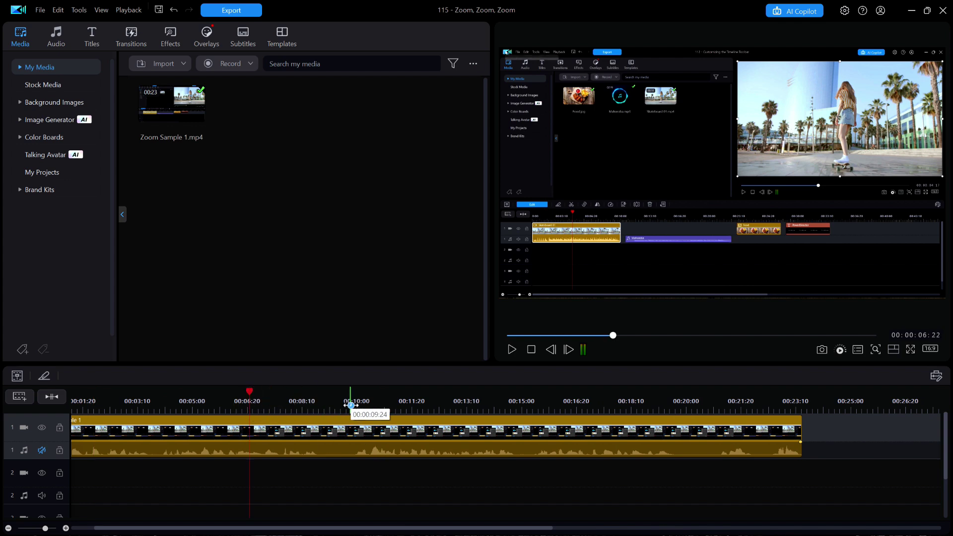
left_click(350, 405)
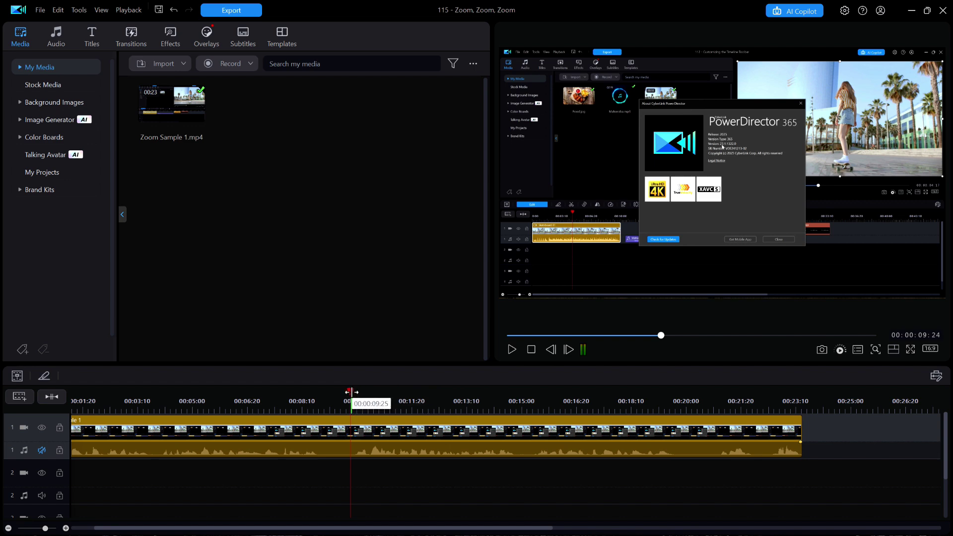
Step: Add timeline markers near 00:07 and at 00:20:00, then make video track 1 taller
mouse_move(352, 394)
left_mouse_down()
mouse_move(259, 397)
mouse_move(267, 403)
left_mouse_up()
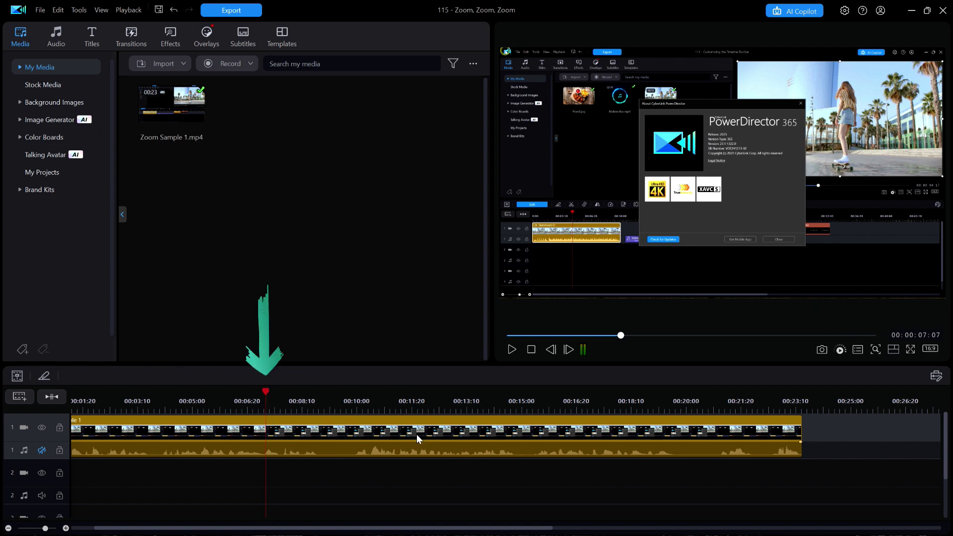
key("ctrl+F9")
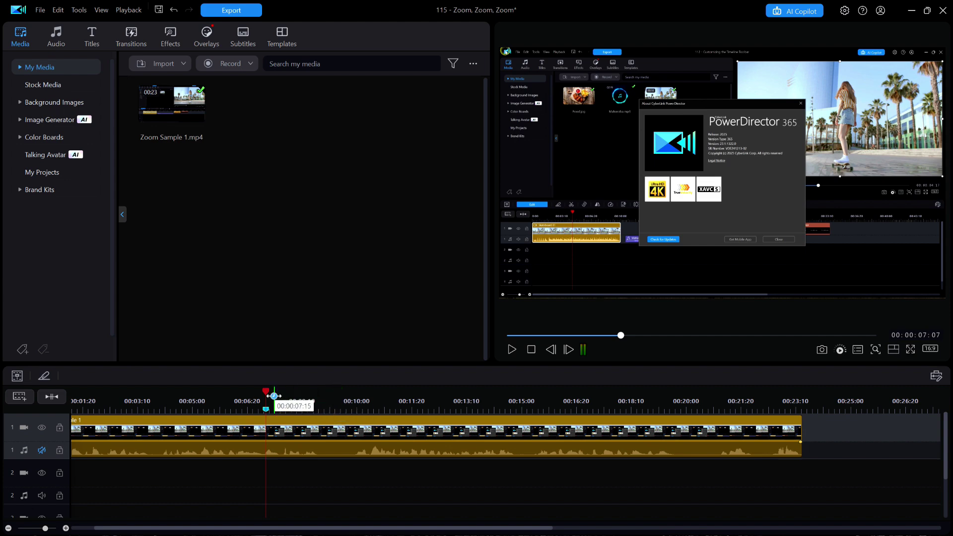
left_click_drag(265, 393, 697, 399)
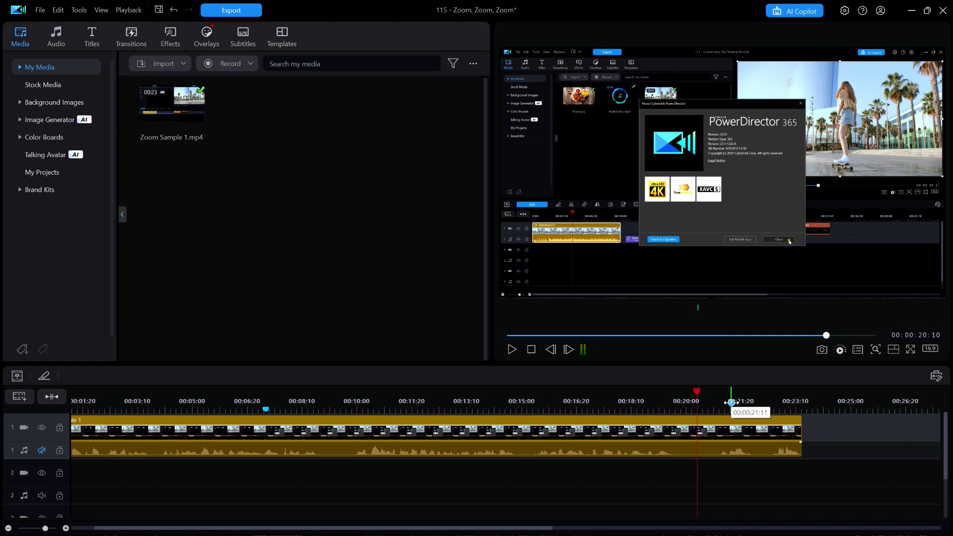
key("ctrl+F9")
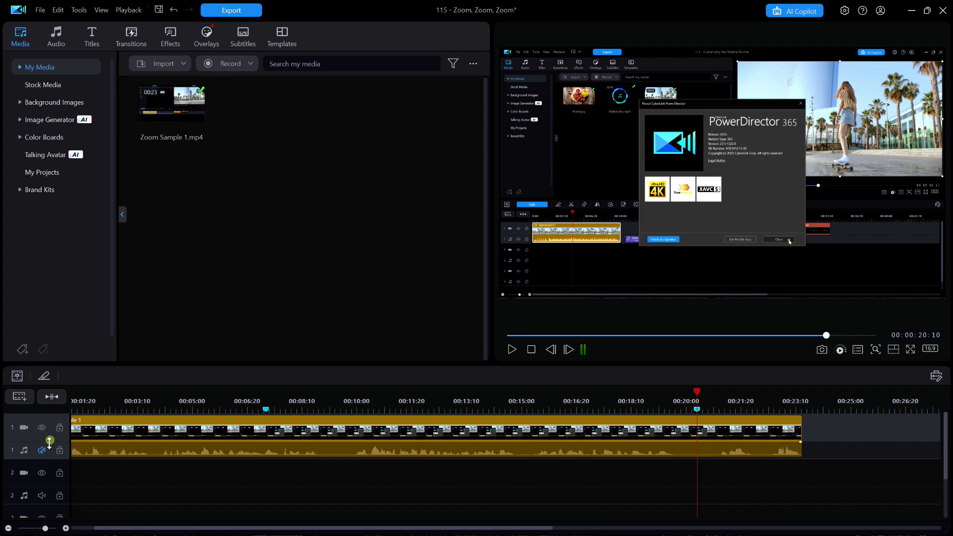
left_click_drag(46, 441, 47, 454)
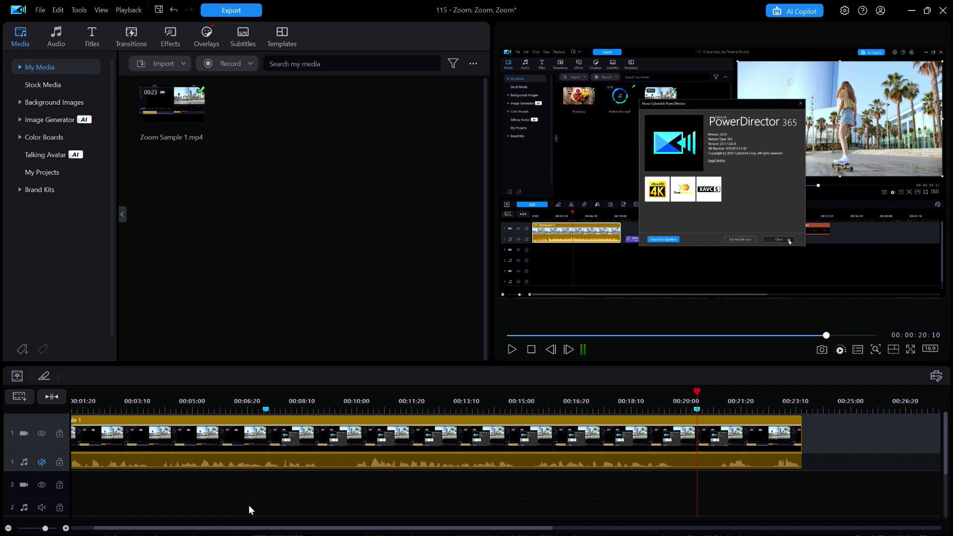
left_click_drag(239, 530, 106, 525)
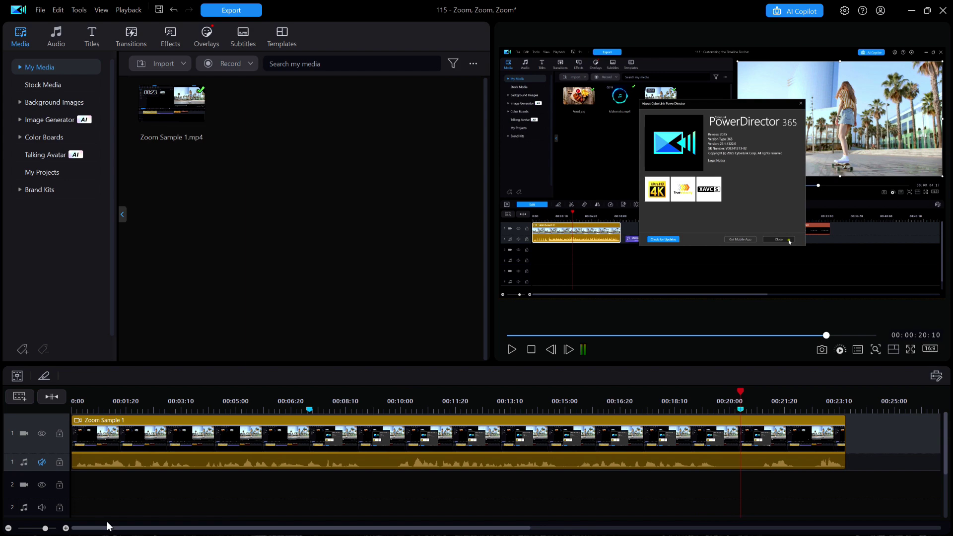
Step: Review Zoom Sample 1's position, size and opacity in Keyframe Settings, then close it
left_click(348, 439)
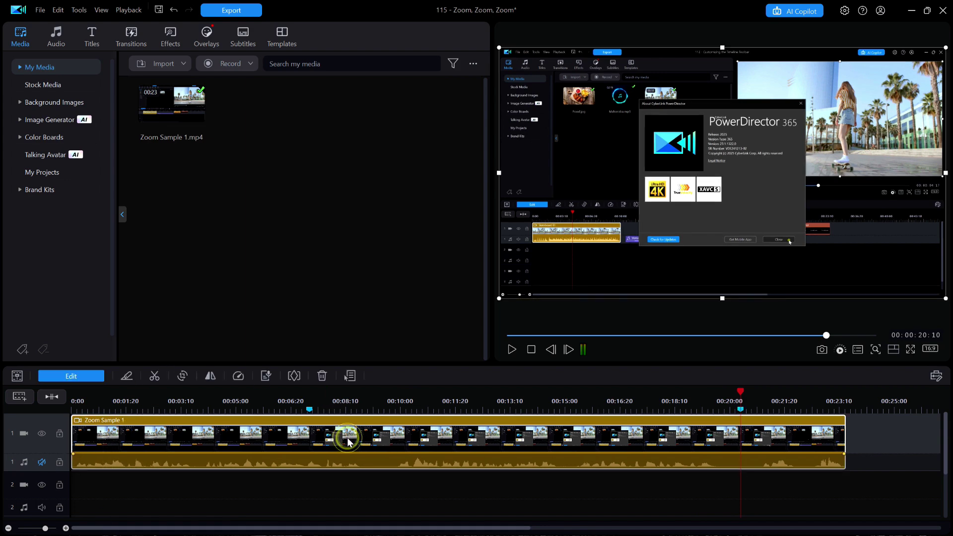
left_click(294, 376)
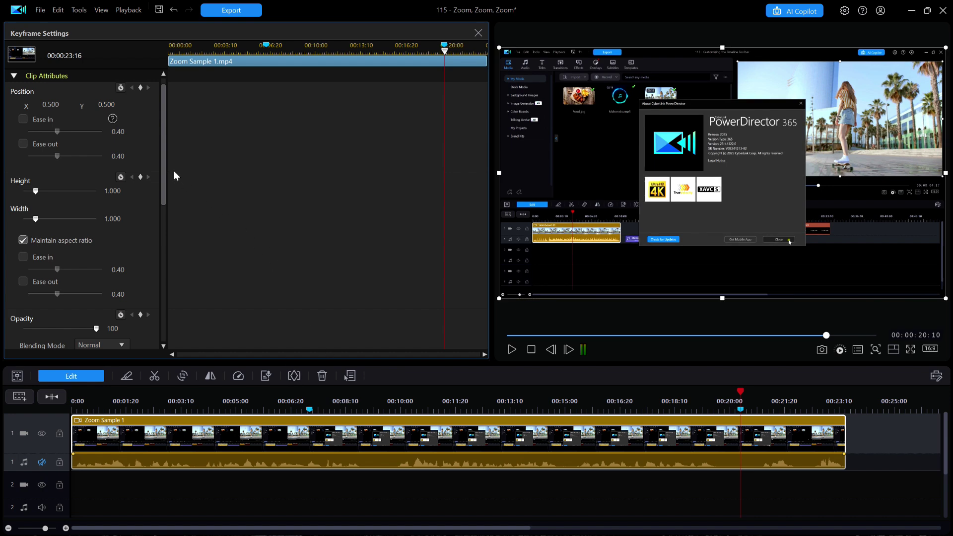
left_click_drag(164, 116, 171, 98)
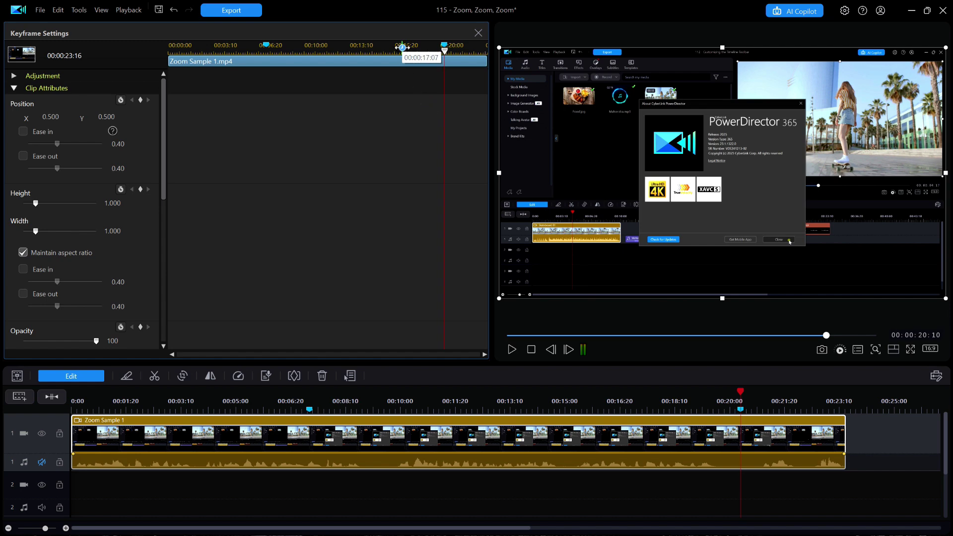
left_click_drag(403, 48, 174, 47)
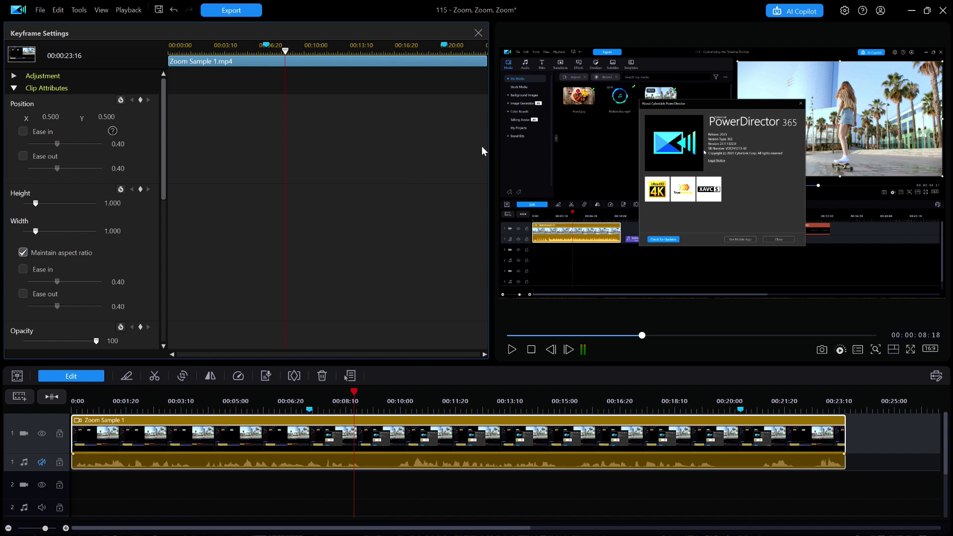
mouse_move(491, 144)
left_mouse_down()
mouse_move(460, 147)
mouse_move(490, 148)
left_mouse_up()
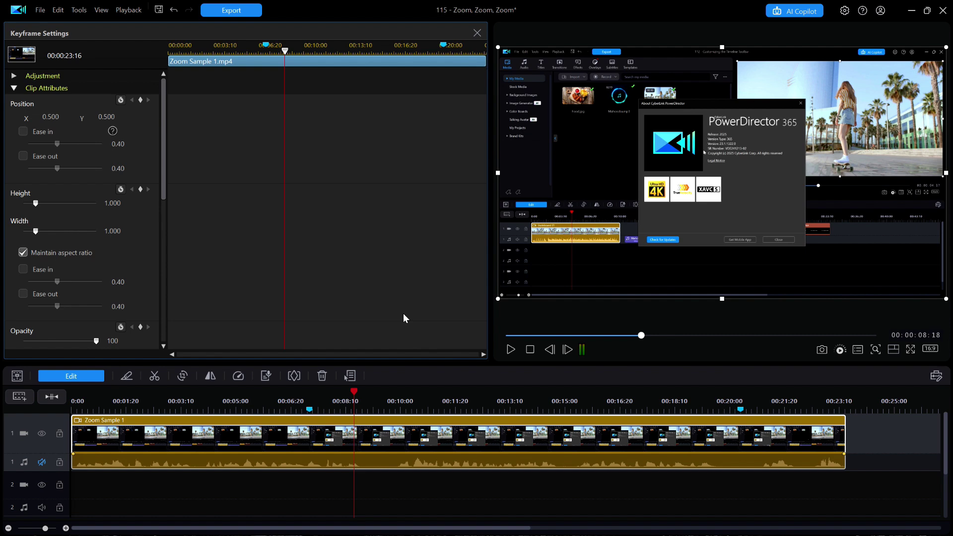
left_click(477, 32)
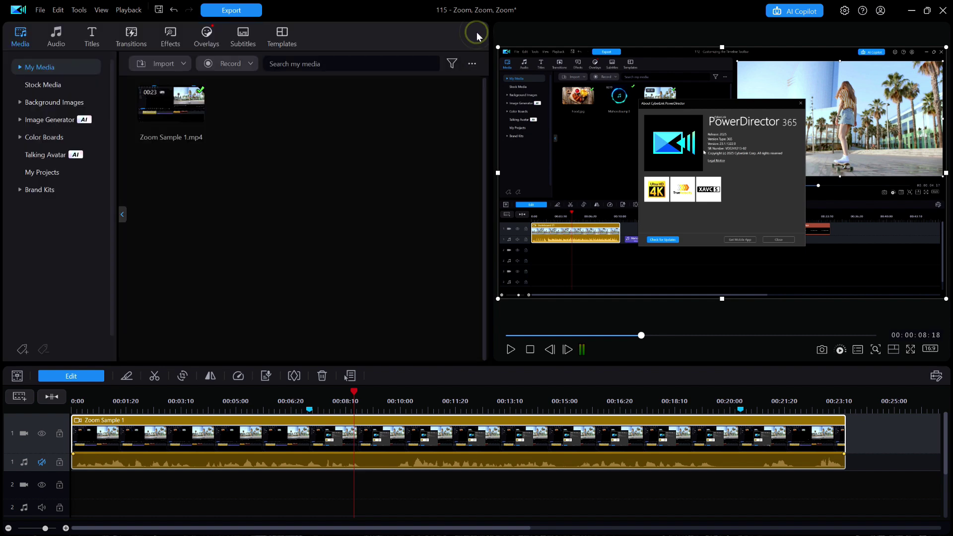
Step: Open Zoom Sample 1 in Advanced Overlay Editing full-screen with Display anchor point unchecked
double_click(345, 439)
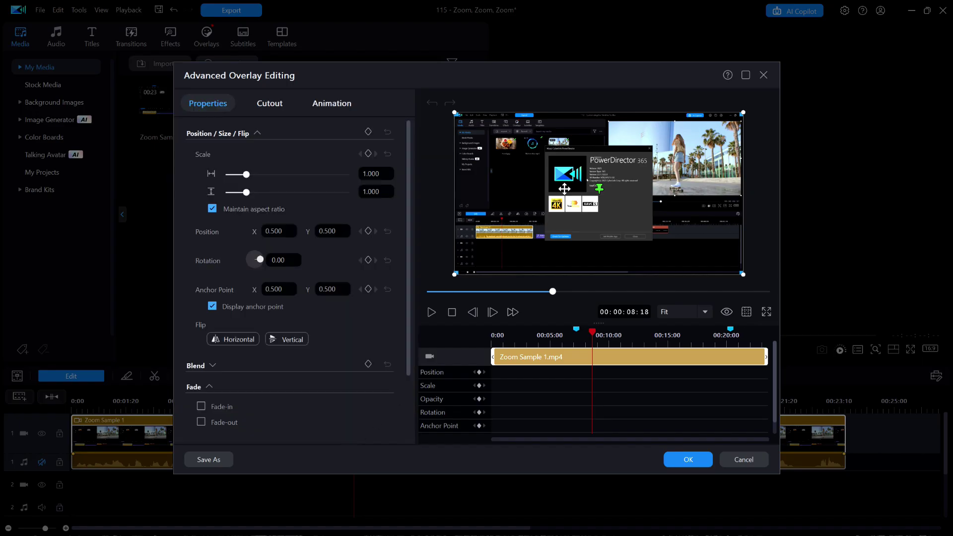
left_click_drag(594, 76, 568, 49)
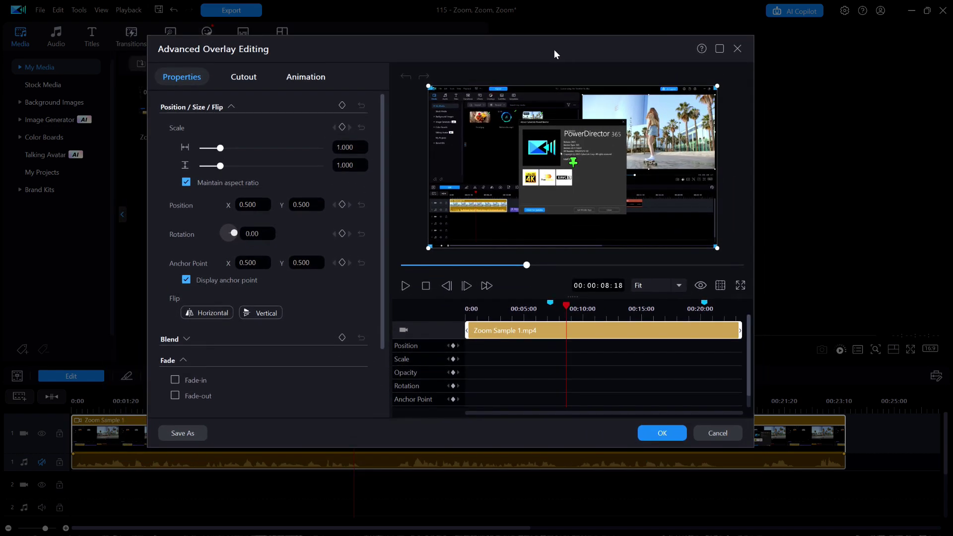
left_click(720, 49)
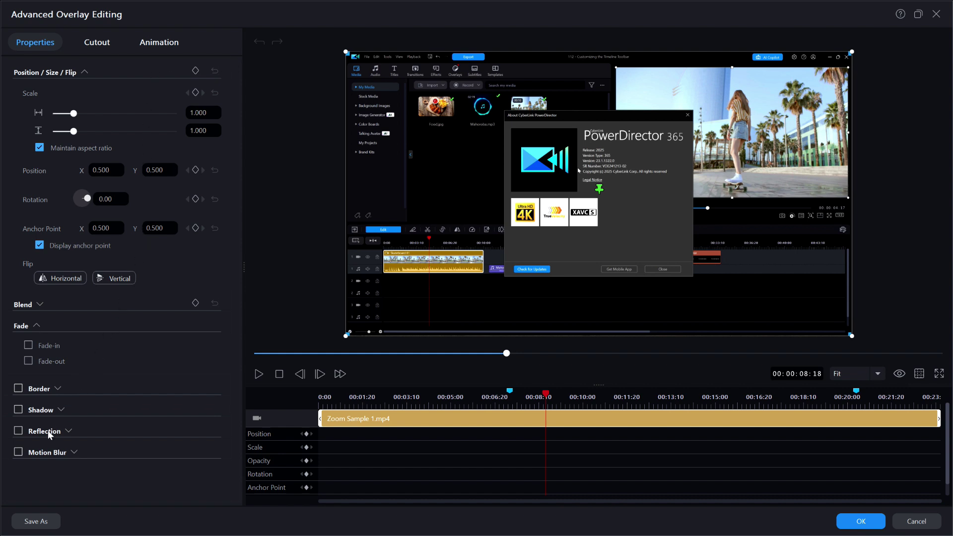
left_click(42, 246)
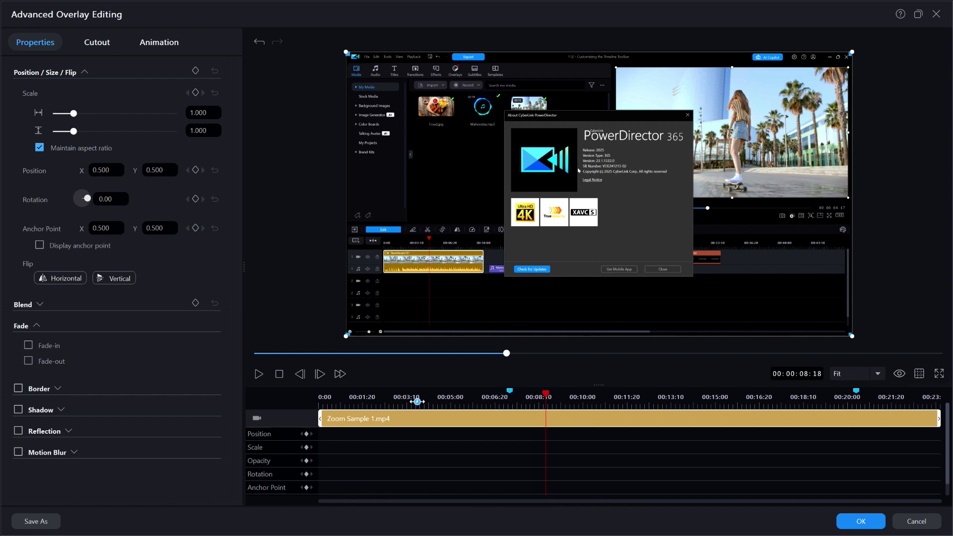
left_click(280, 375)
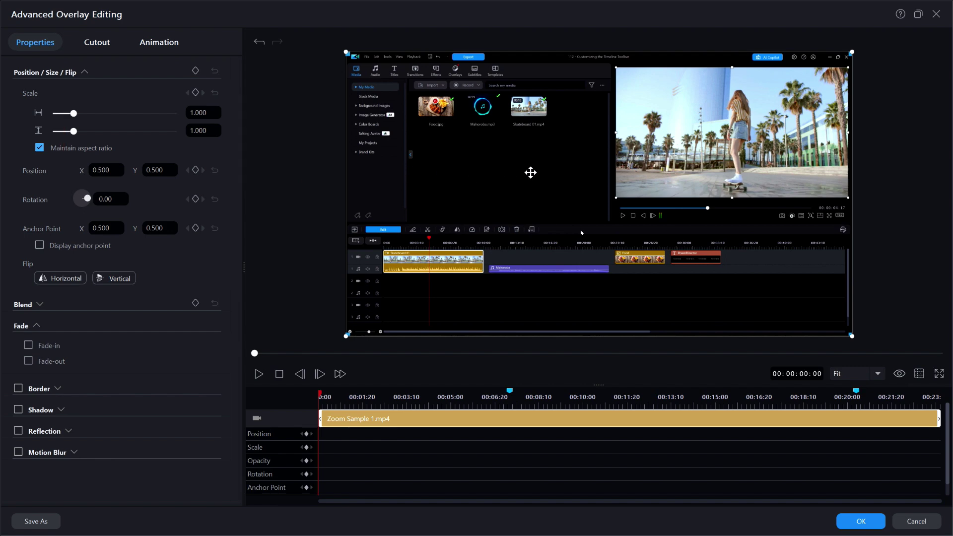
Step: Set the overlay's Position X and Y to 0.5 to centre Zoom Sample 1
left_click_drag(544, 169, 477, 158)
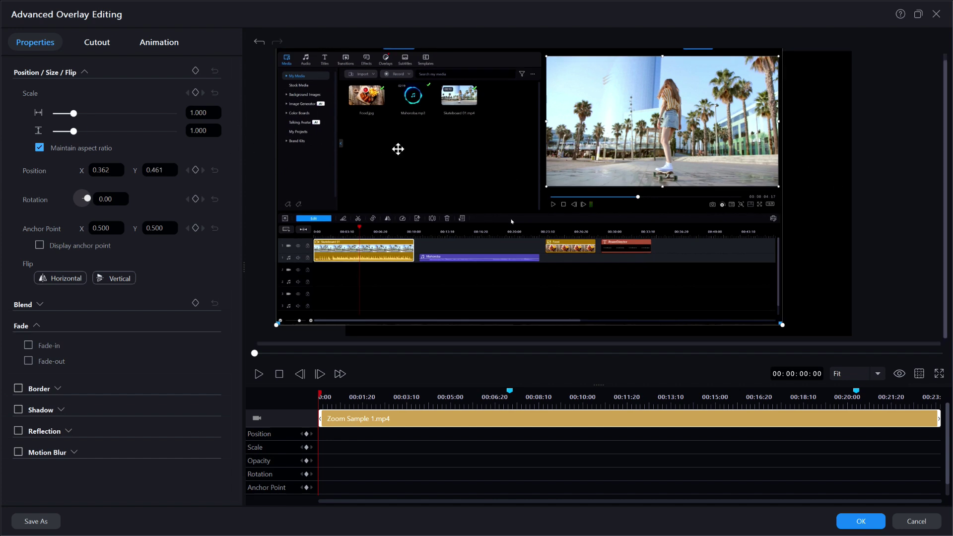
left_click_drag(447, 160, 464, 194)
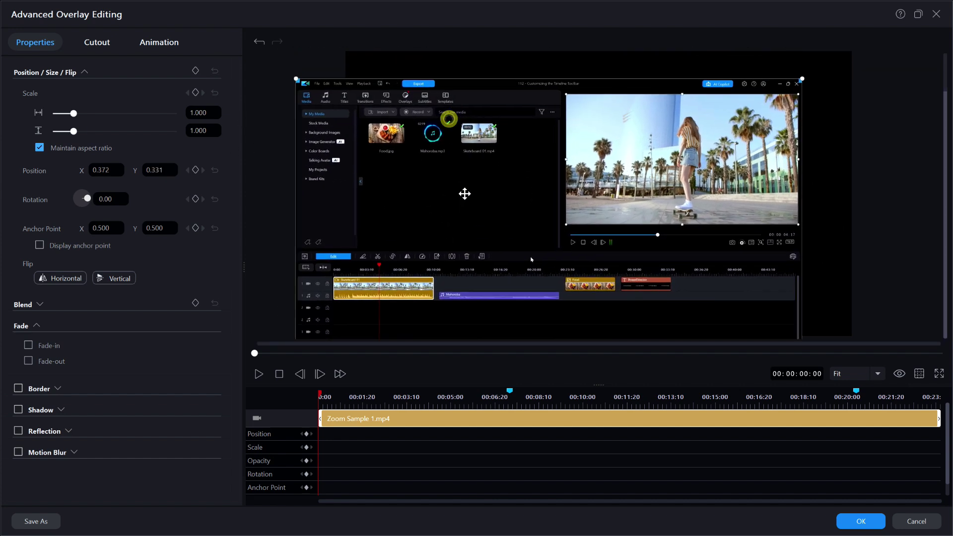
left_click(102, 170)
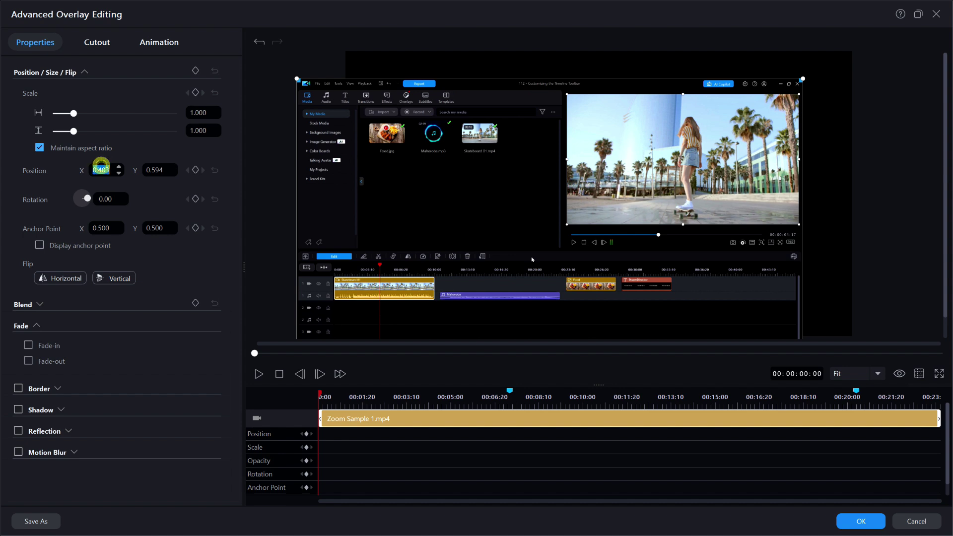
type("0.5")
key("Return")
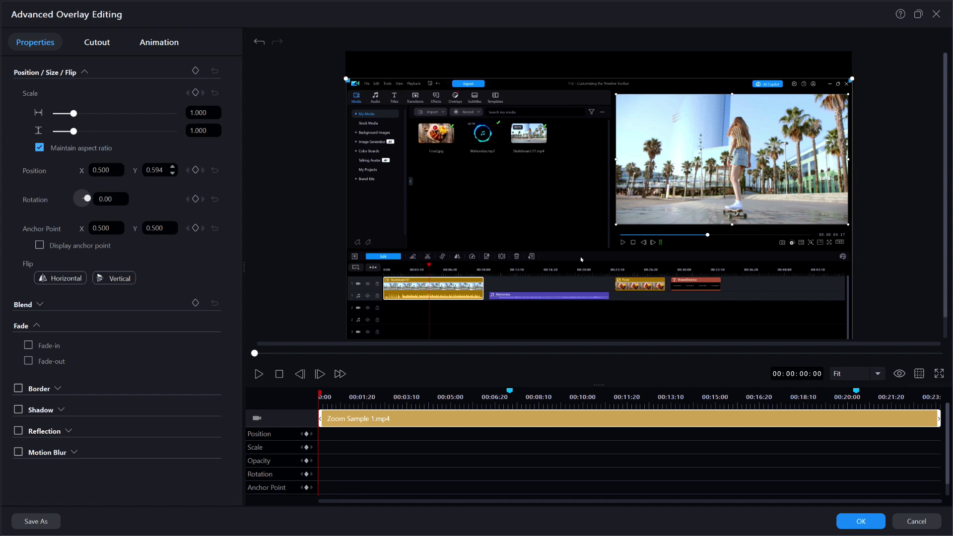
left_click(149, 169)
type("0.5")
key("Return")
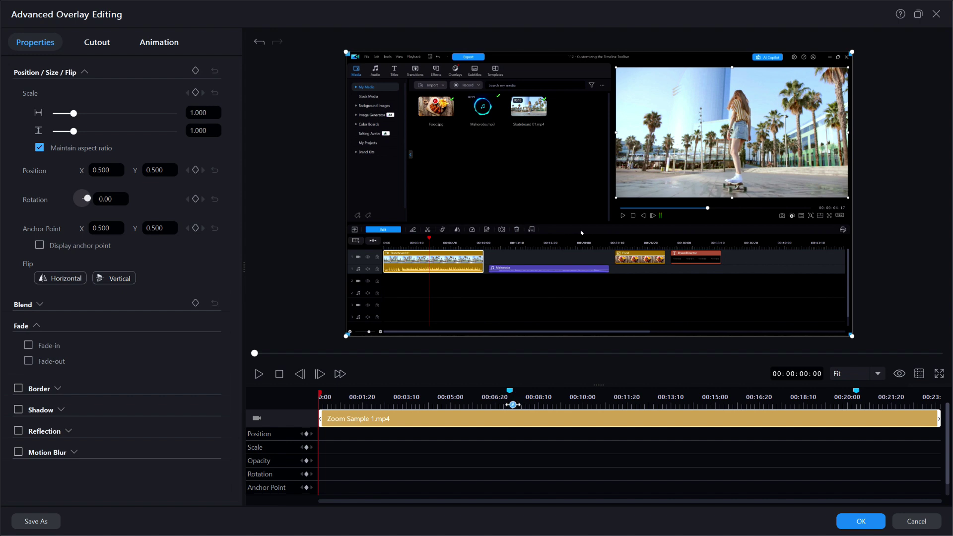
Step: Scrub the clip and settle the playhead at 00:00:07:07, where the About window appears
left_click(514, 405)
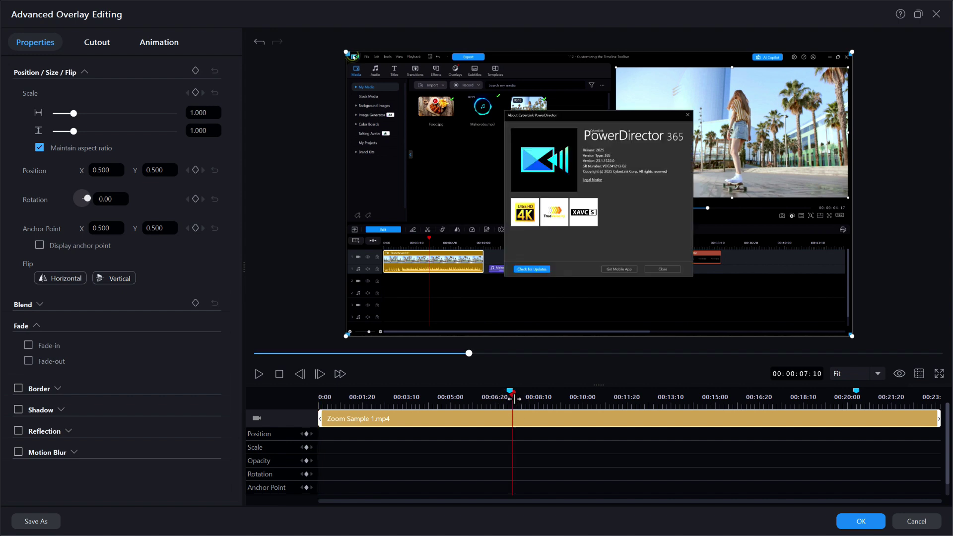
left_click(508, 403)
left_click_drag(509, 403, 459, 403)
left_click(815, 374)
key("Return")
left_click(280, 375)
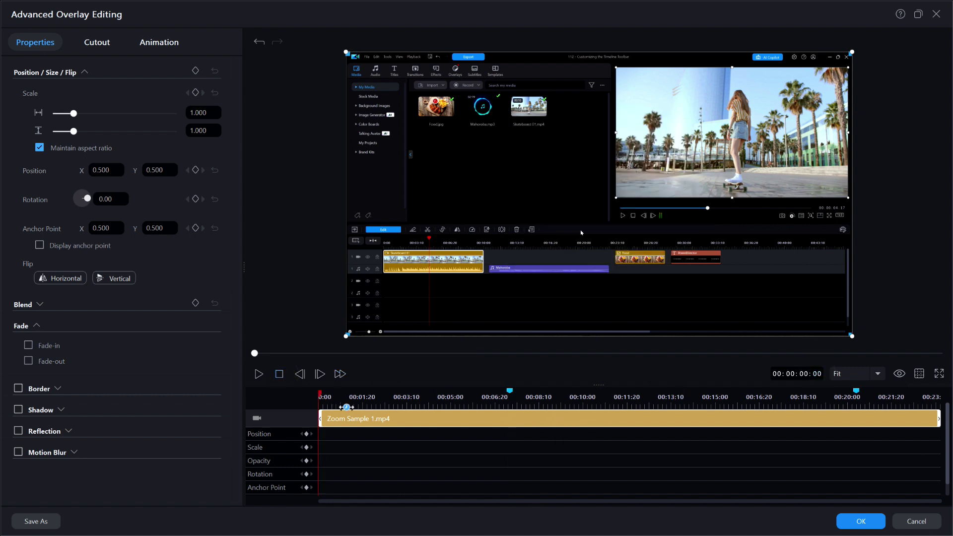
left_click_drag(342, 395, 506, 409)
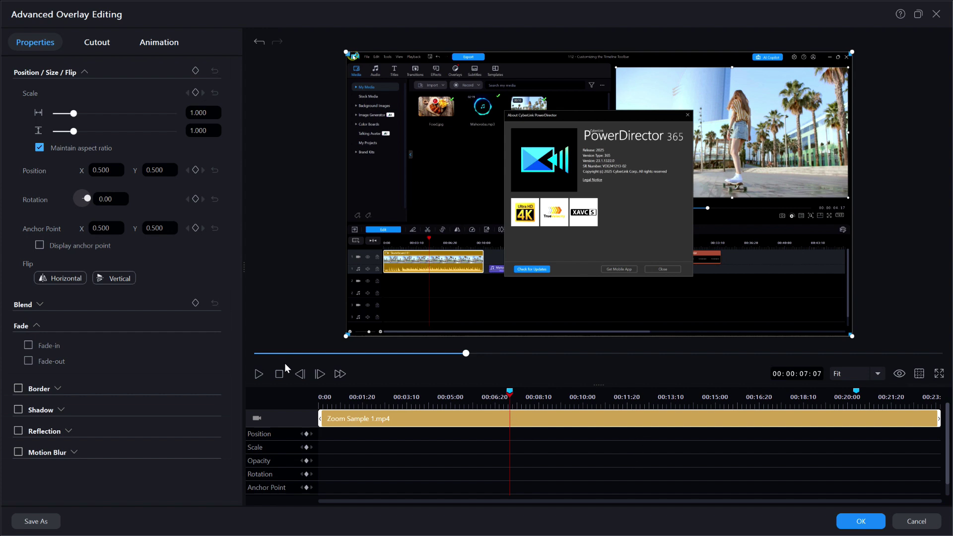
left_click(280, 375)
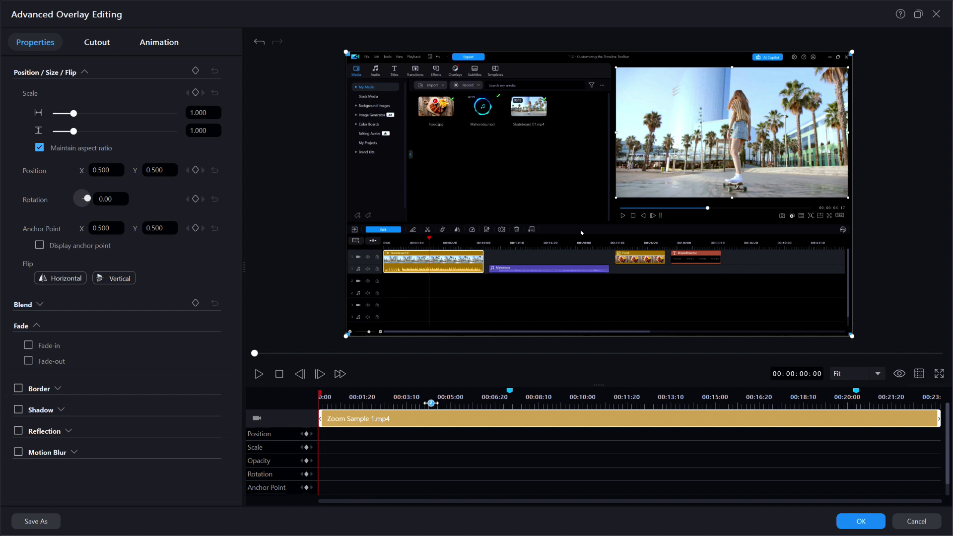
left_click_drag(378, 397, 406, 403)
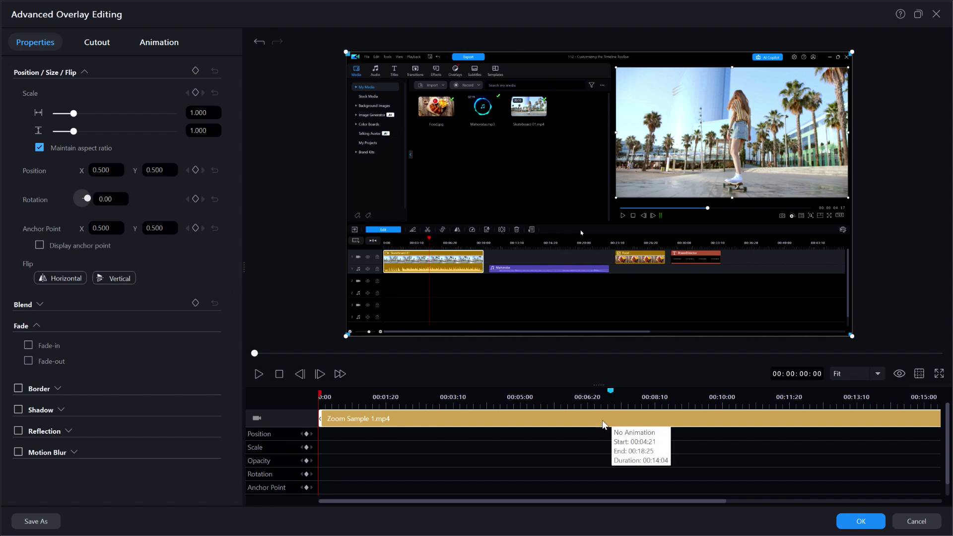
left_click(612, 395)
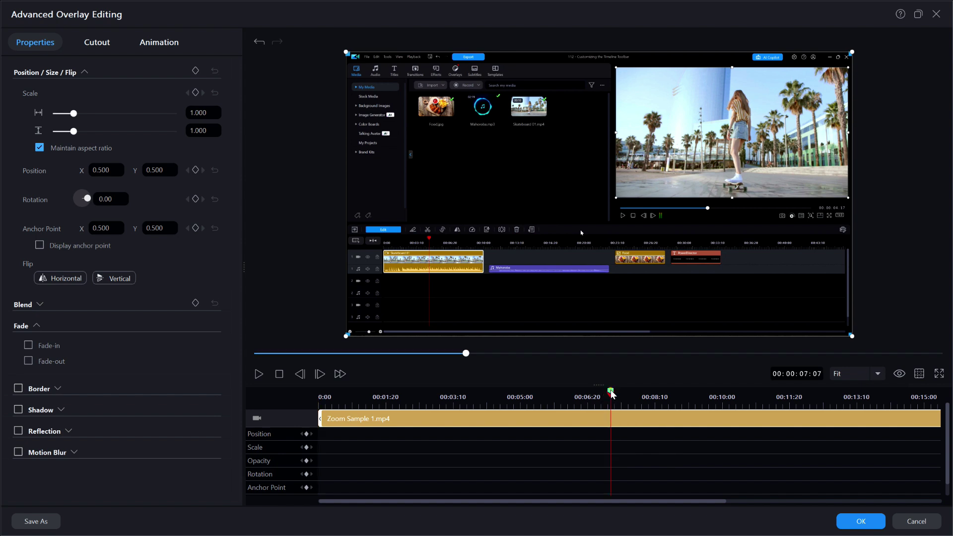
Step: Add a Scale keyframe holding 1.000 at 00:00:07:07 and scrub back onto it
left_click(196, 93)
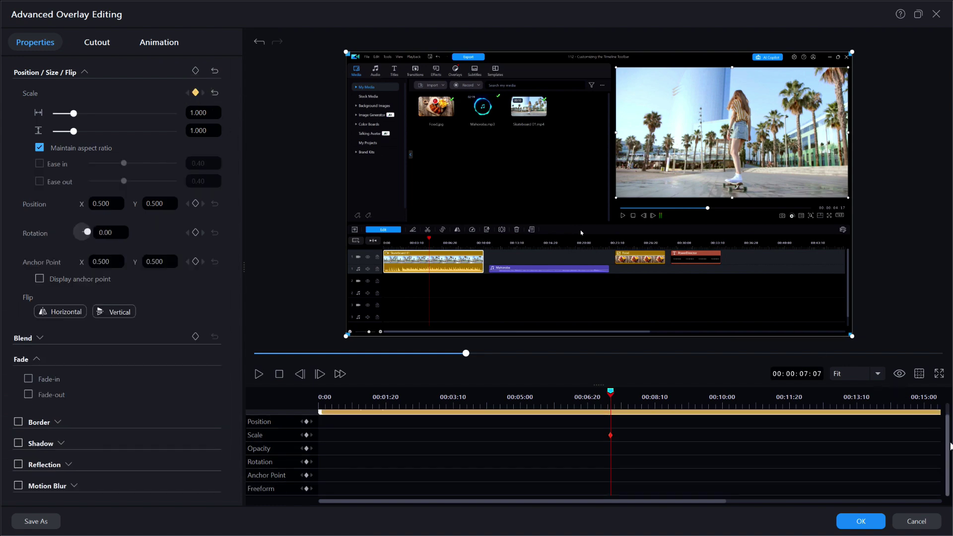
left_click_drag(946, 443, 947, 429)
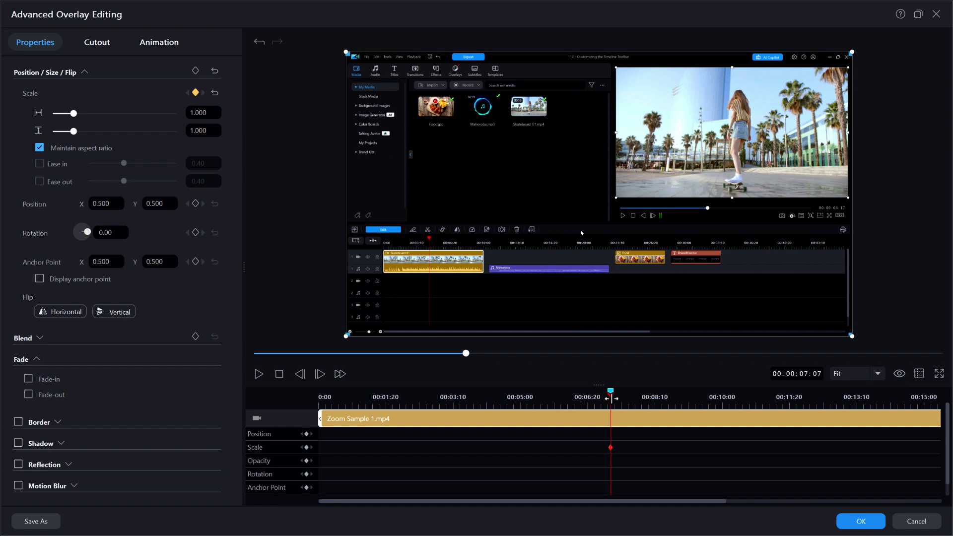
left_click_drag(610, 400, 634, 407)
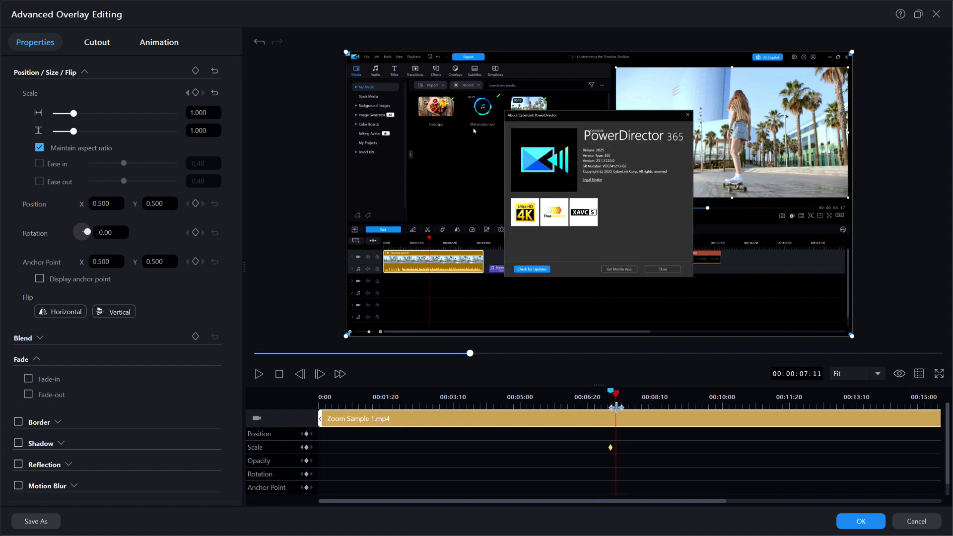
left_click_drag(616, 407, 612, 408)
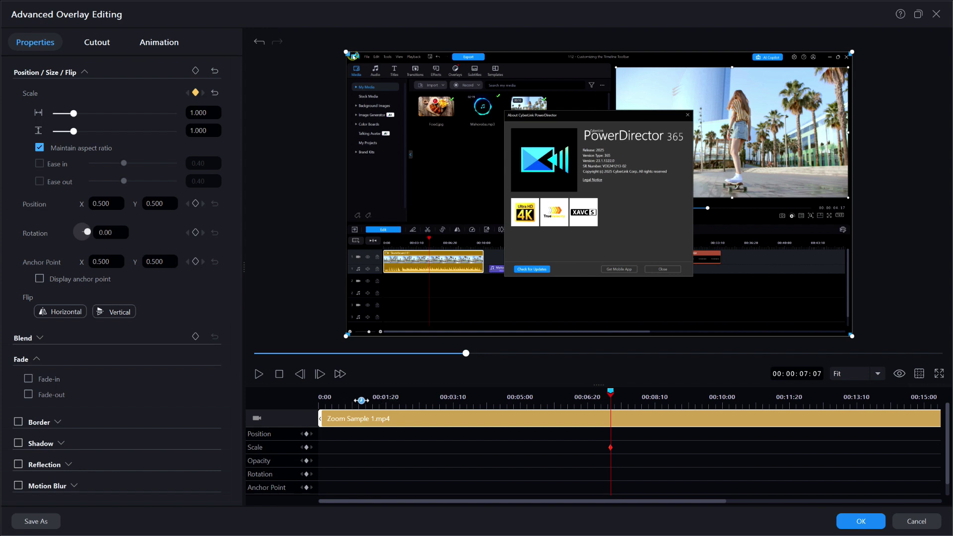
Step: Add a second Scale keyframe at 00:00:07:10 with the scale width set to 1.7
left_click_drag(362, 397, 824, 401)
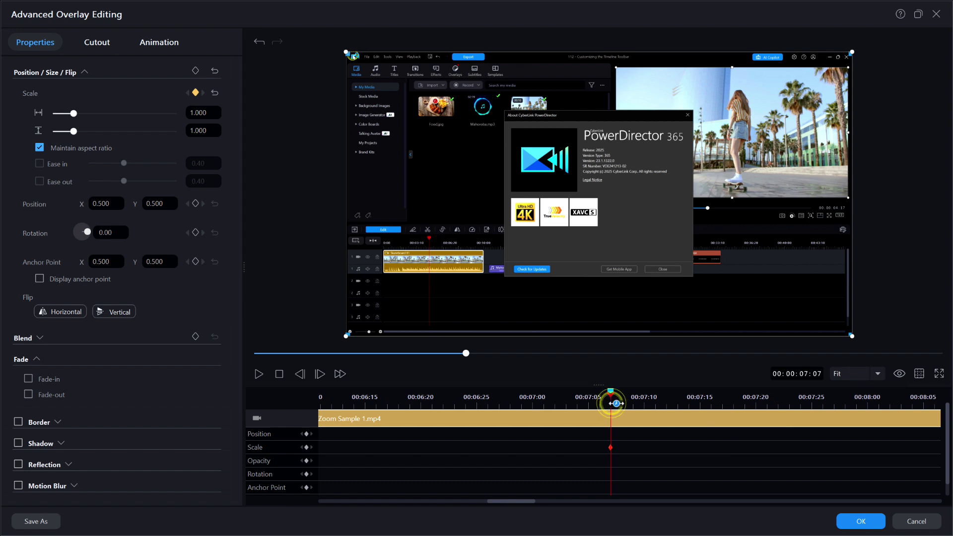
left_click(626, 401)
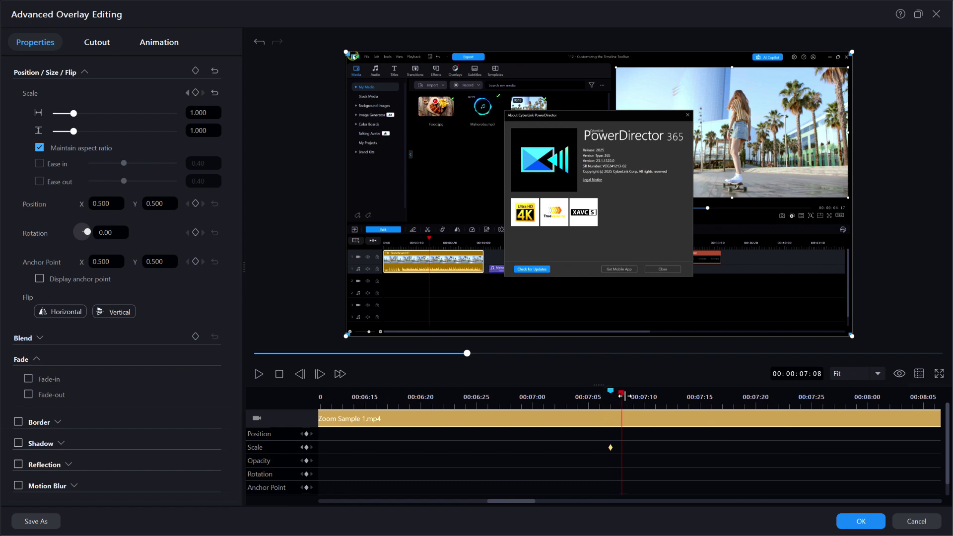
left_click_drag(621, 392, 644, 393)
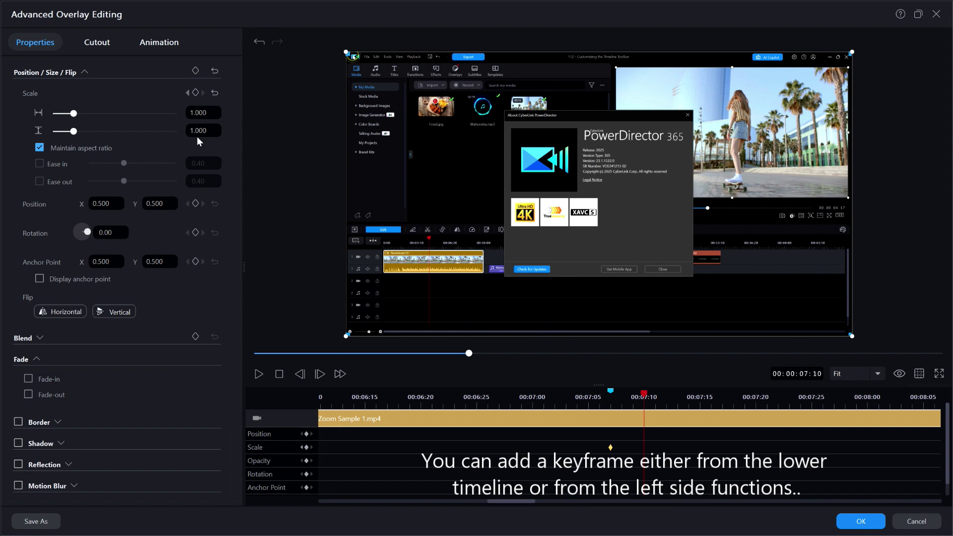
left_click(196, 93)
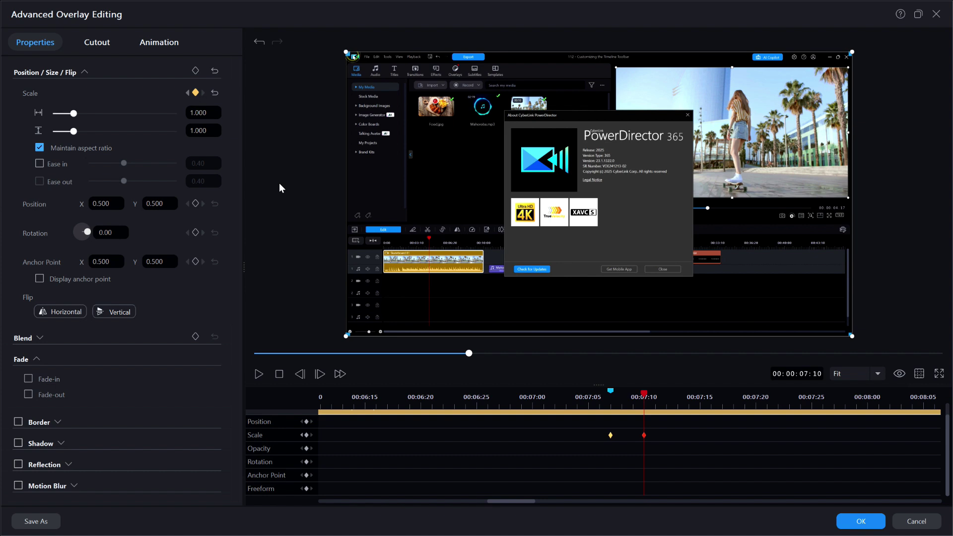
double_click(197, 112)
type("1.7")
key("Return")
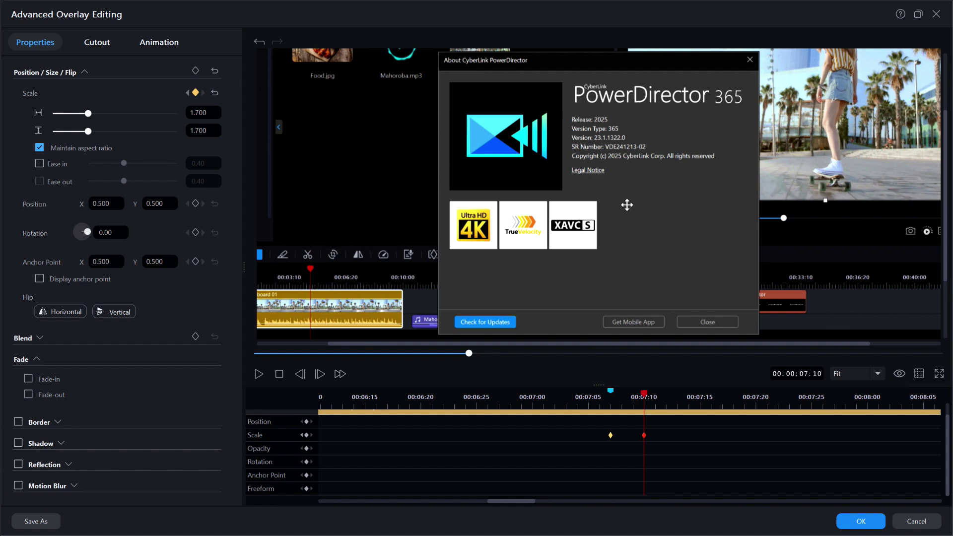
Step: Rewind, zoom out the keyframe timeline, and play back the zoom onto the About window
left_click(279, 375)
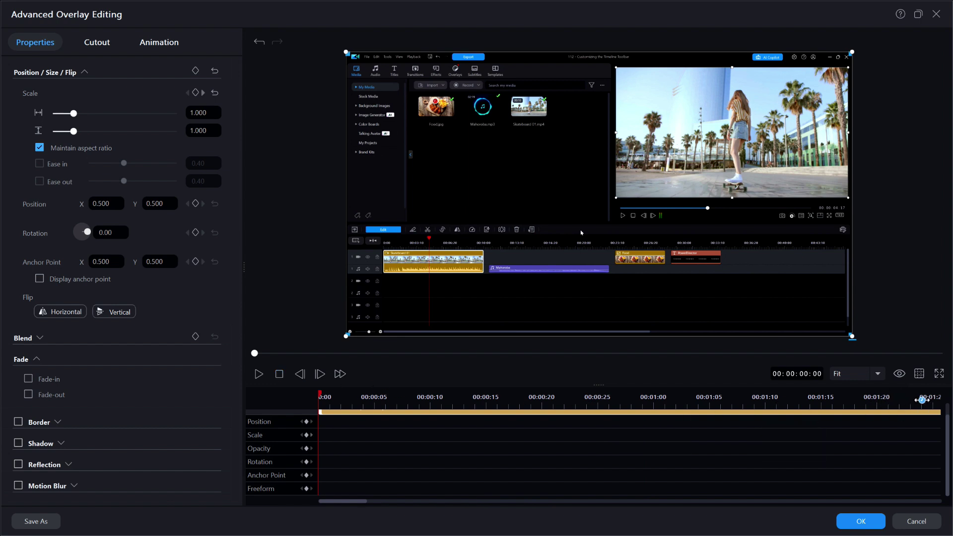
left_click_drag(922, 400, 388, 417)
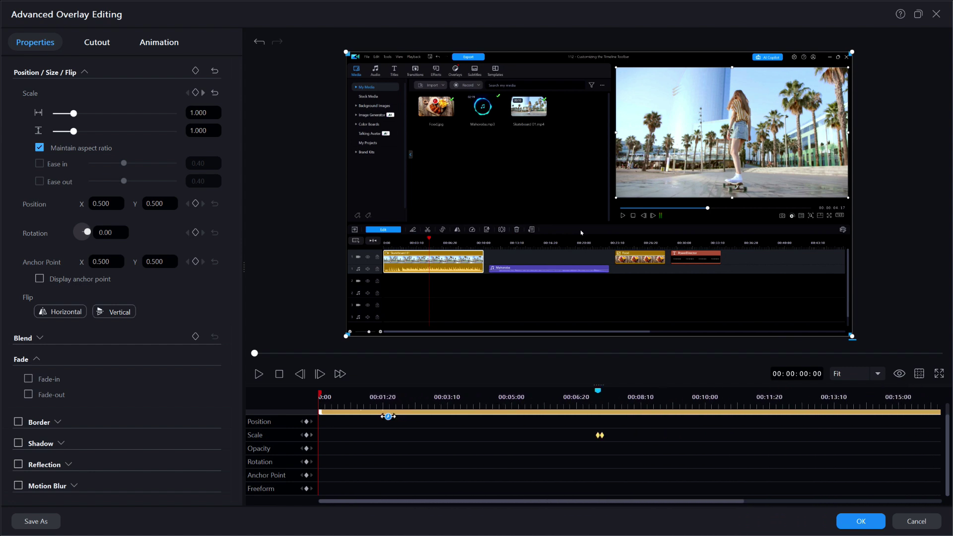
left_click(259, 375)
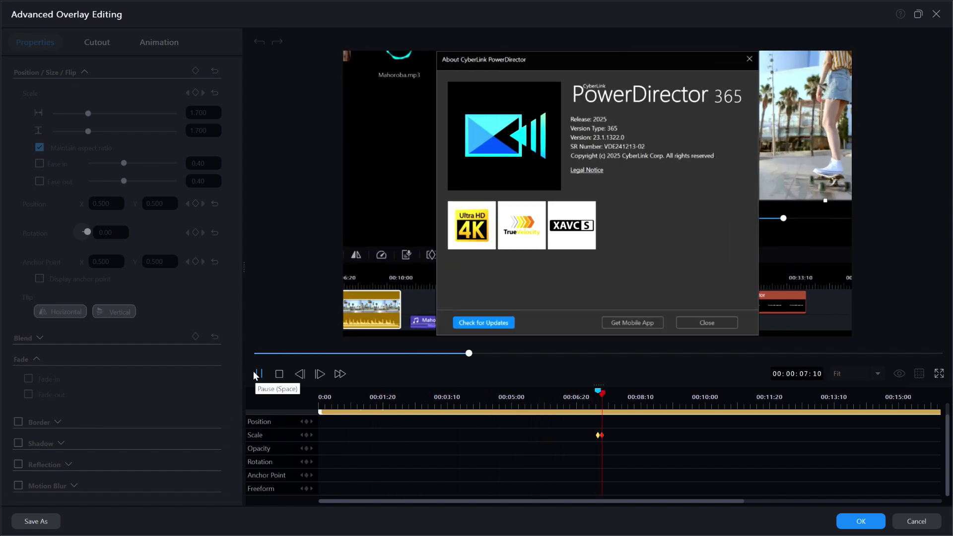
Step: Move the 1.700 Scale keyframe to 00:00:09:07 for a gradual zoom, then check 00:00:04:16
left_click(257, 374)
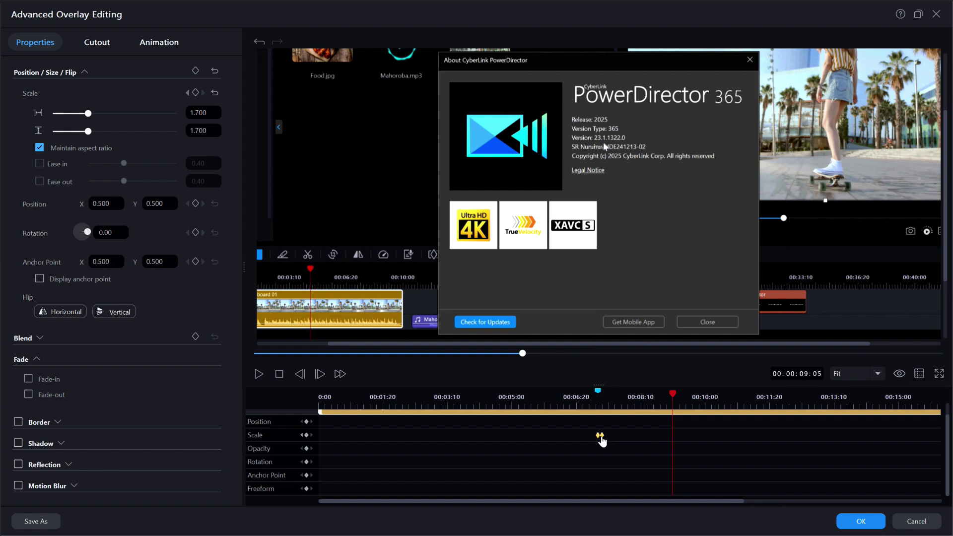
left_click_drag(603, 440, 678, 437)
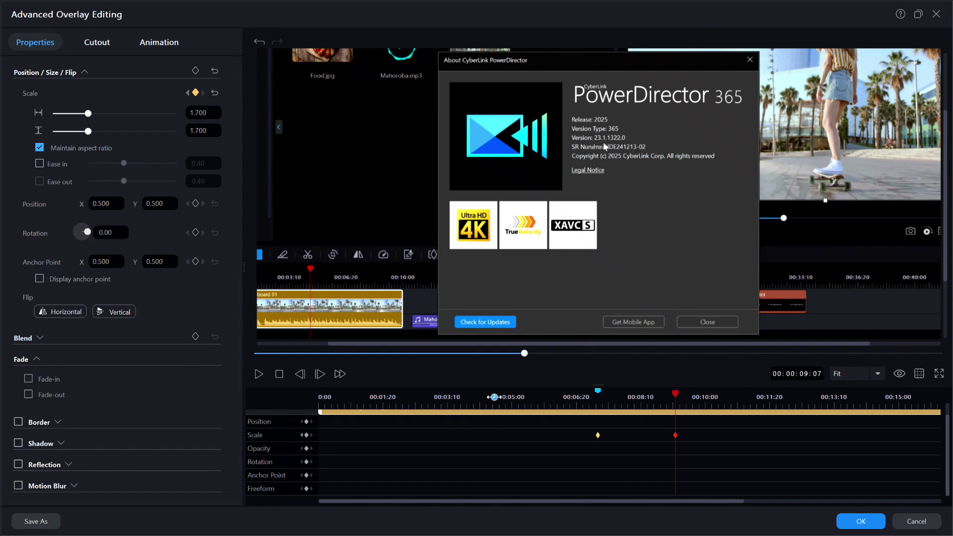
left_click(494, 397)
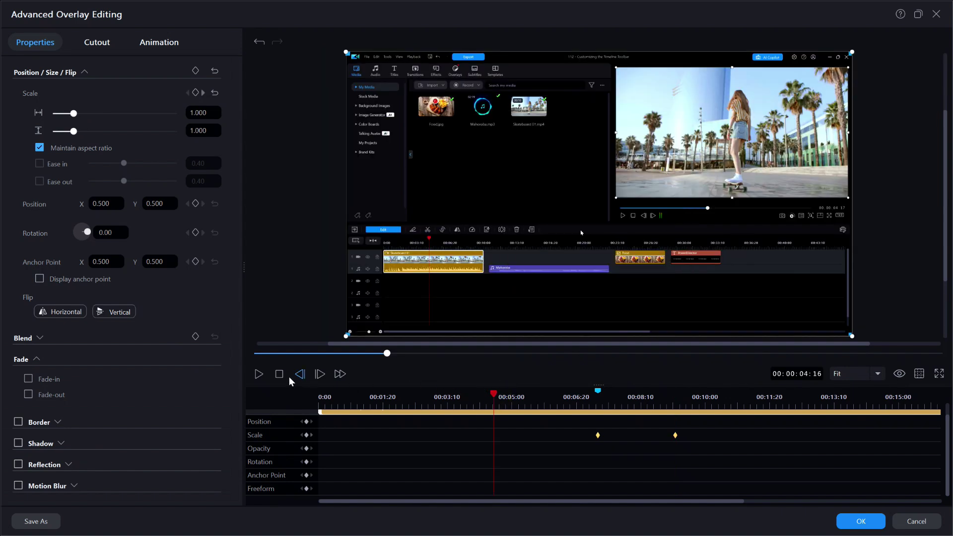
Step: Play back the zoom-in, then park the playhead on the second Scale keyframe at 00:00:09:07
left_click(258, 375)
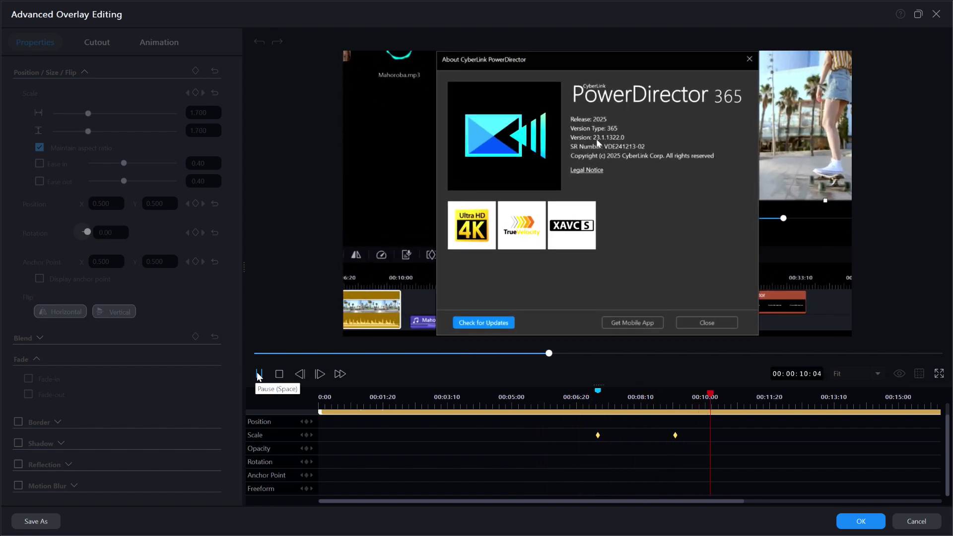
key("space")
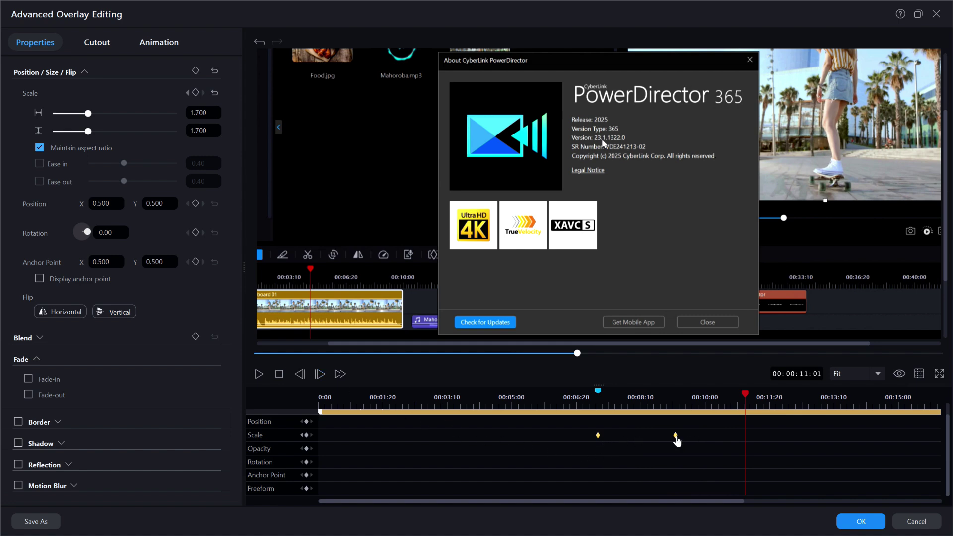
left_click(601, 446)
left_click_drag(670, 446, 680, 443)
left_click_drag(746, 394, 677, 448)
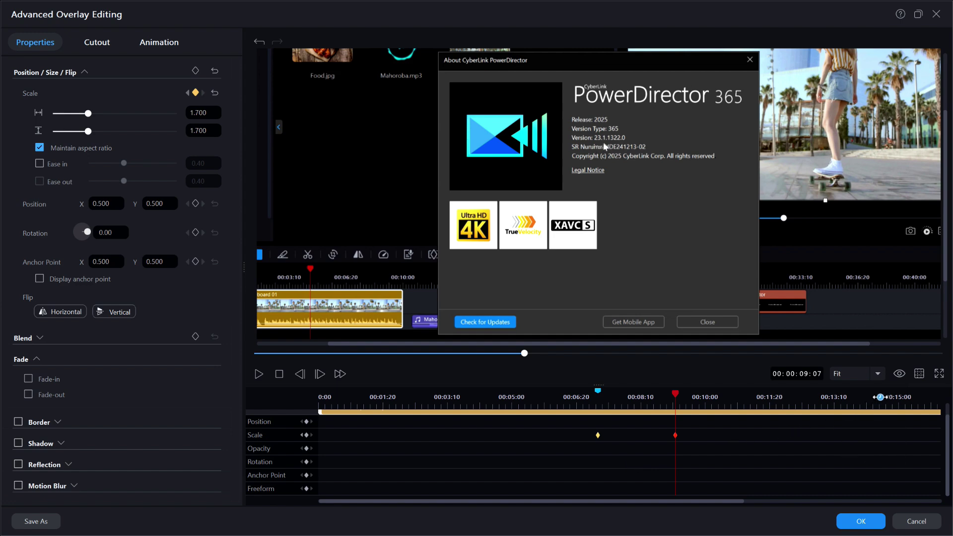
Step: Add a Scale keyframe at 00:00:20:10 with its width scale set to 1.0
left_click_drag(885, 398, 693, 418)
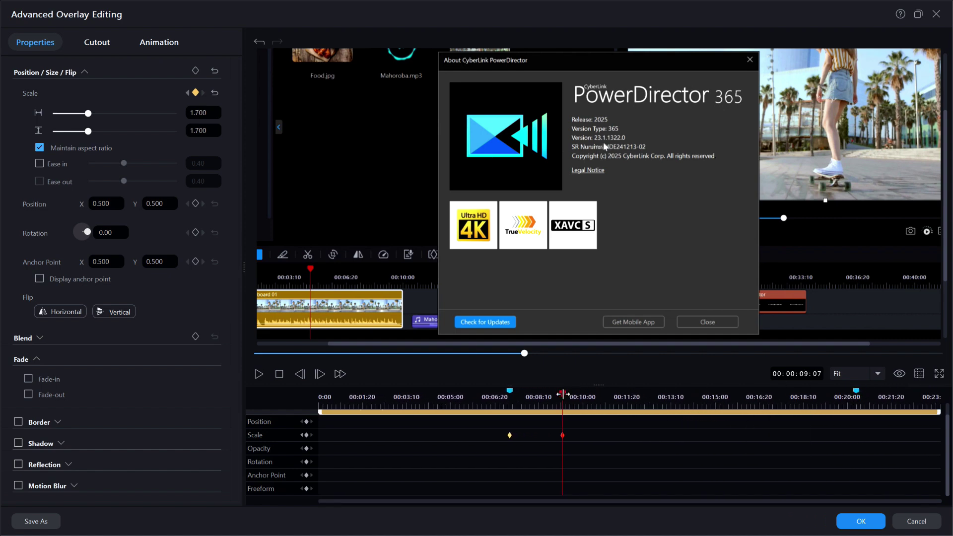
mouse_move(566, 392)
left_mouse_down()
mouse_move(872, 392)
mouse_move(839, 408)
mouse_move(875, 410)
mouse_move(830, 412)
left_mouse_up()
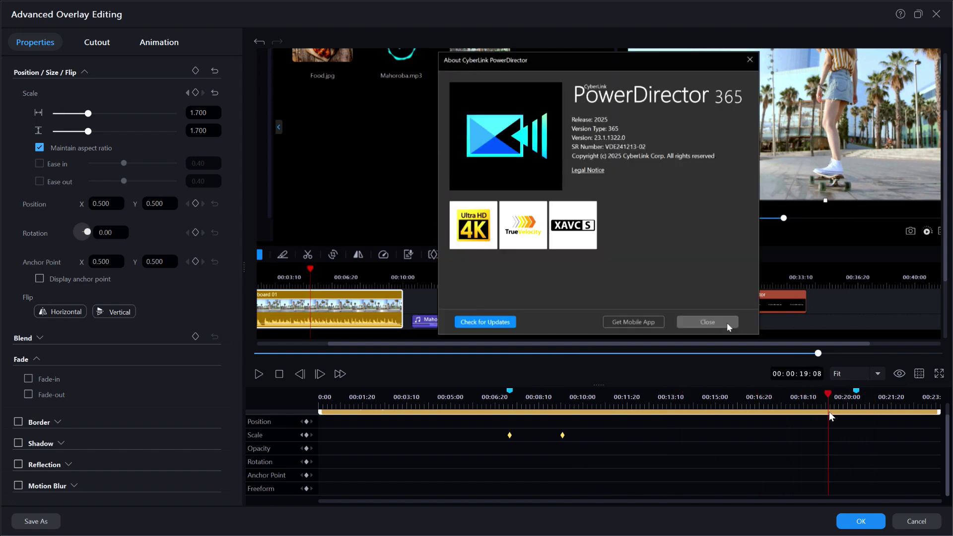
left_click(858, 396)
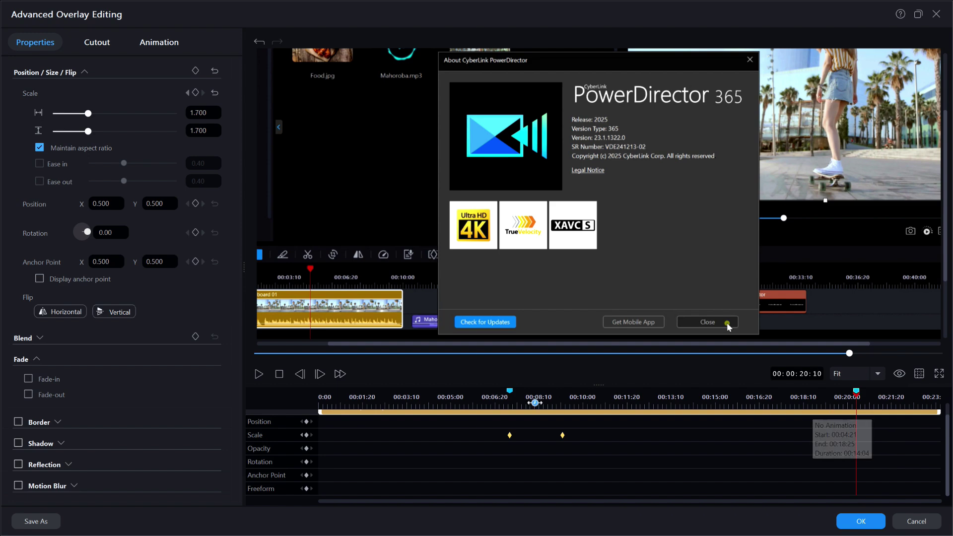
left_click(306, 436)
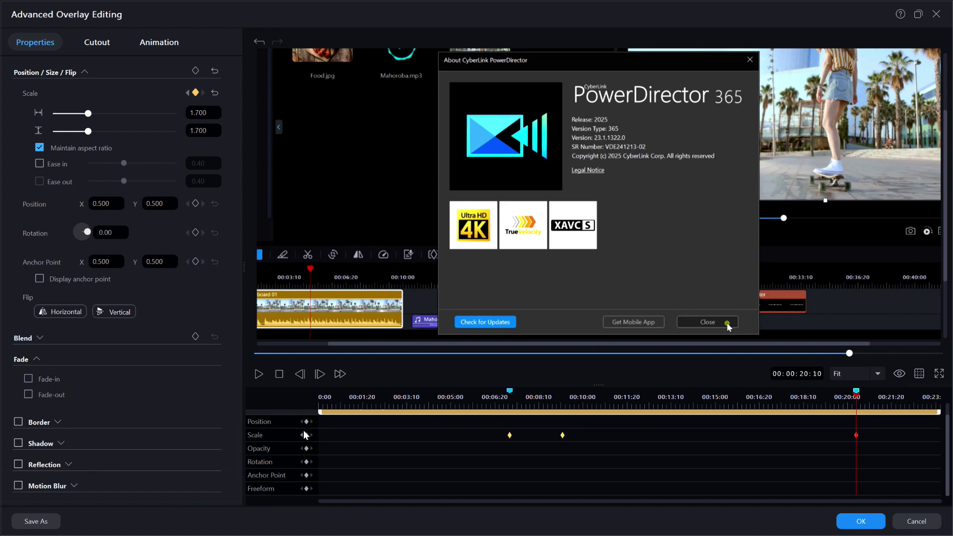
left_click(198, 113)
type("1.0")
key("Return")
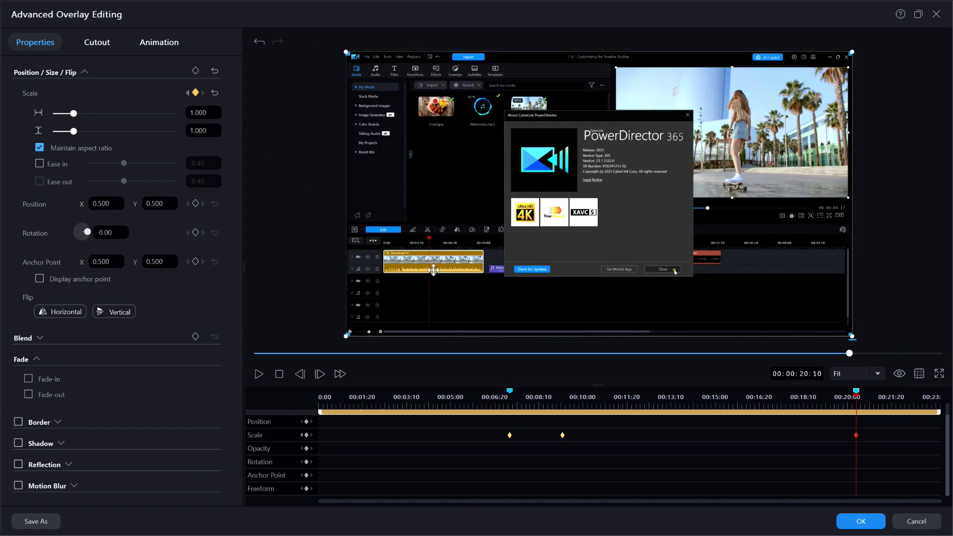
left_click(437, 401)
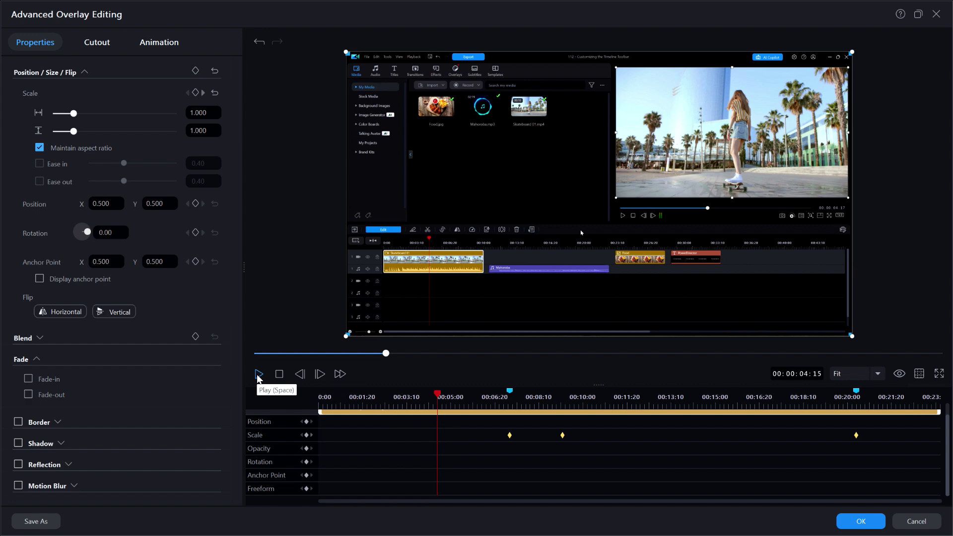
left_click(258, 374)
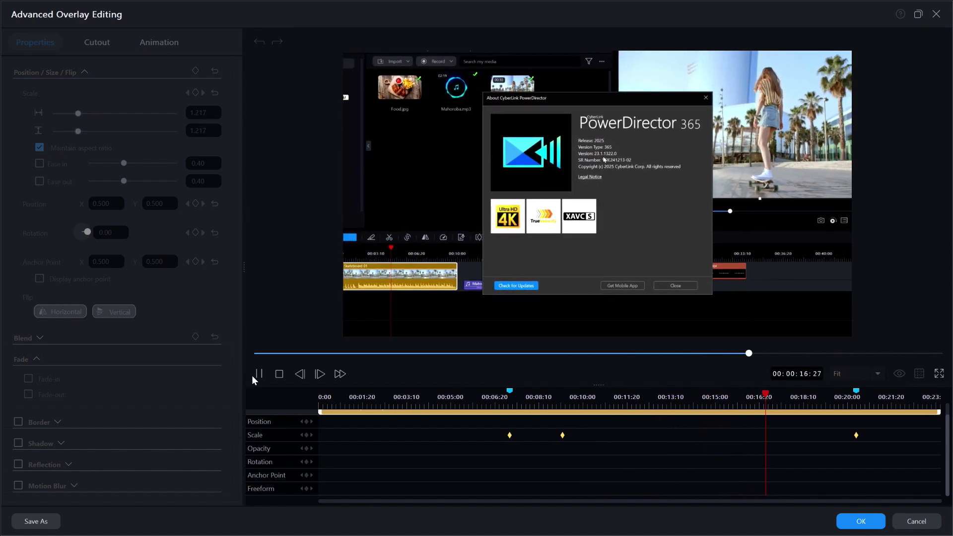
left_click(251, 375)
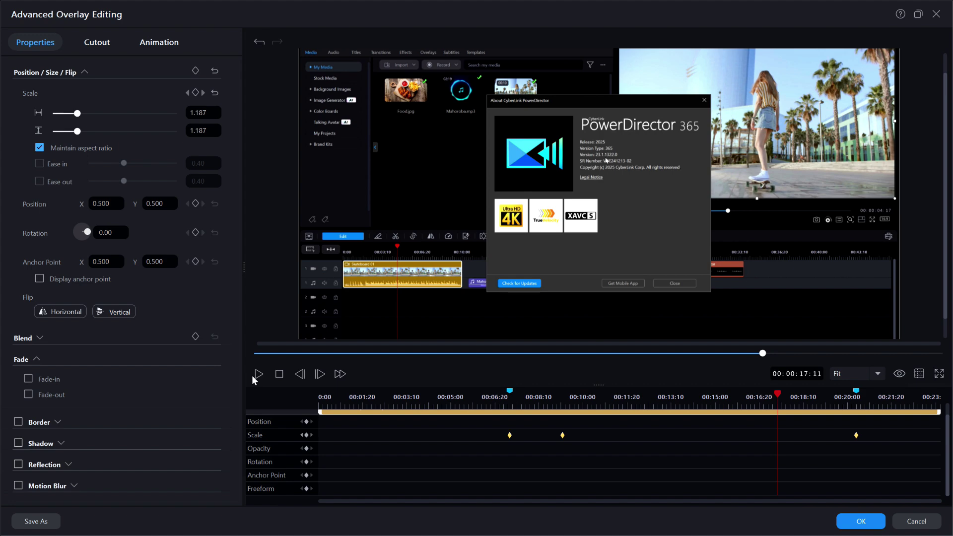
left_click(856, 437)
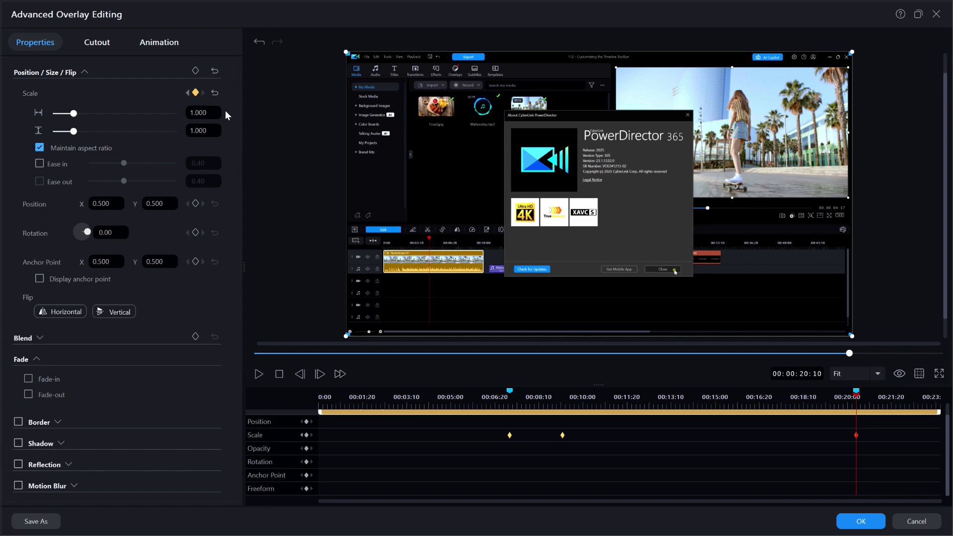
left_click(199, 112)
Step: Set the 00:00:20:10 keyframe's scale to 1.700 and move toward where the About window closes
type("1.700")
key("Return")
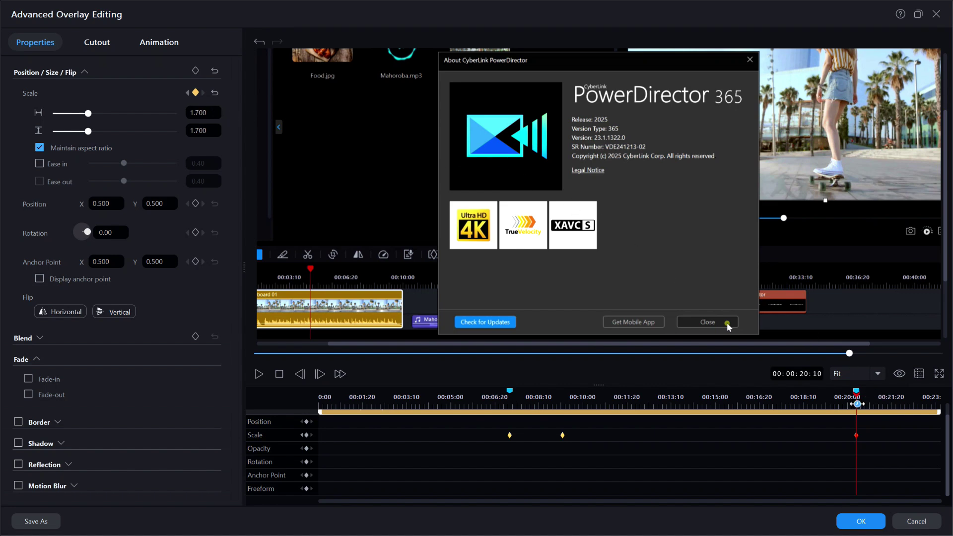
left_click_drag(857, 404, 889, 401)
left_click(727, 323)
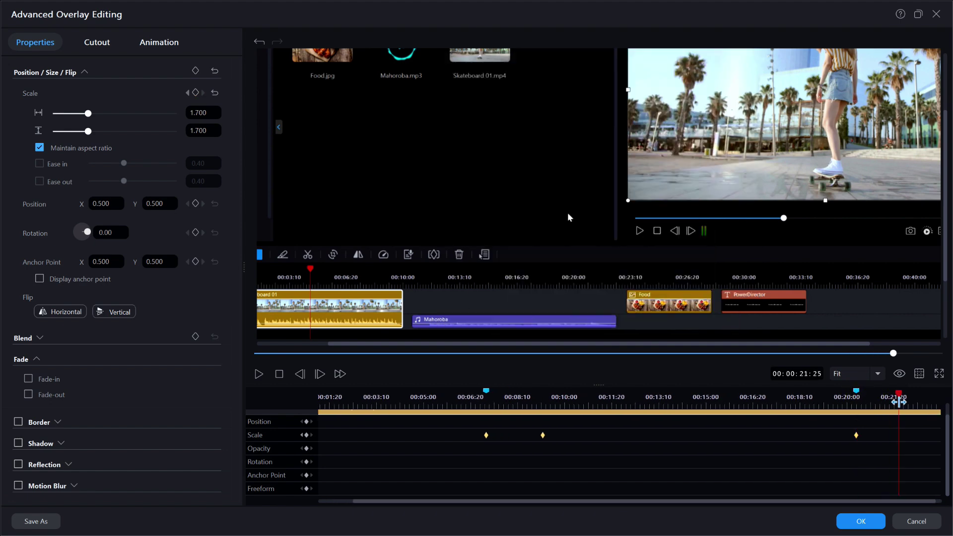
left_click_drag(915, 403, 914, 403)
Step: Add a Scale keyframe at 00:00:22:10 with width 1, then return to 00:00:05:10
type("0")
key("Return")
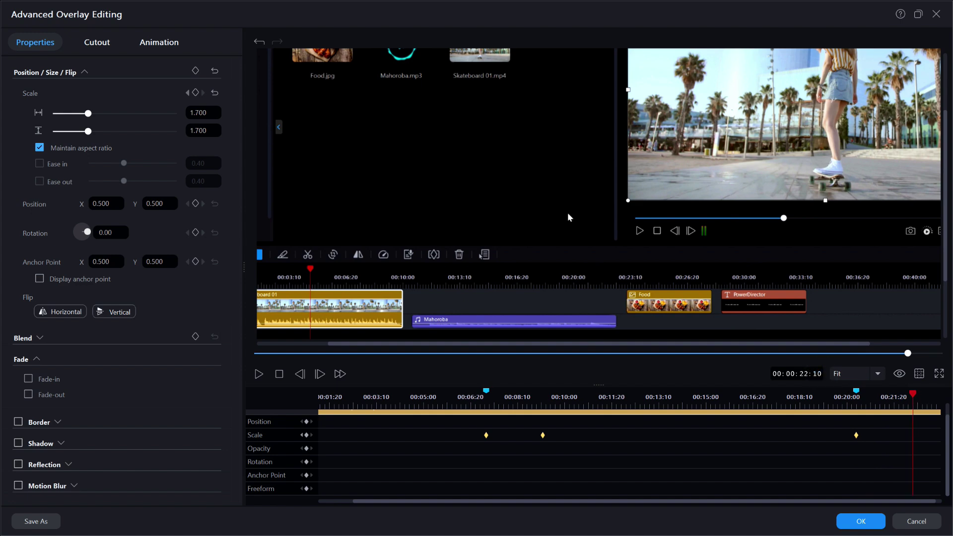
left_click(307, 436)
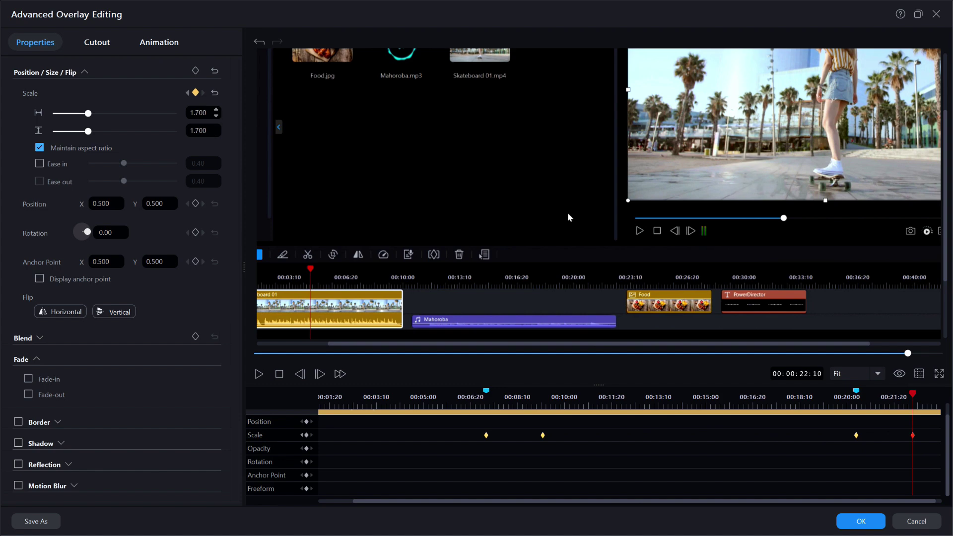
left_click(201, 112)
type("1")
key("Return")
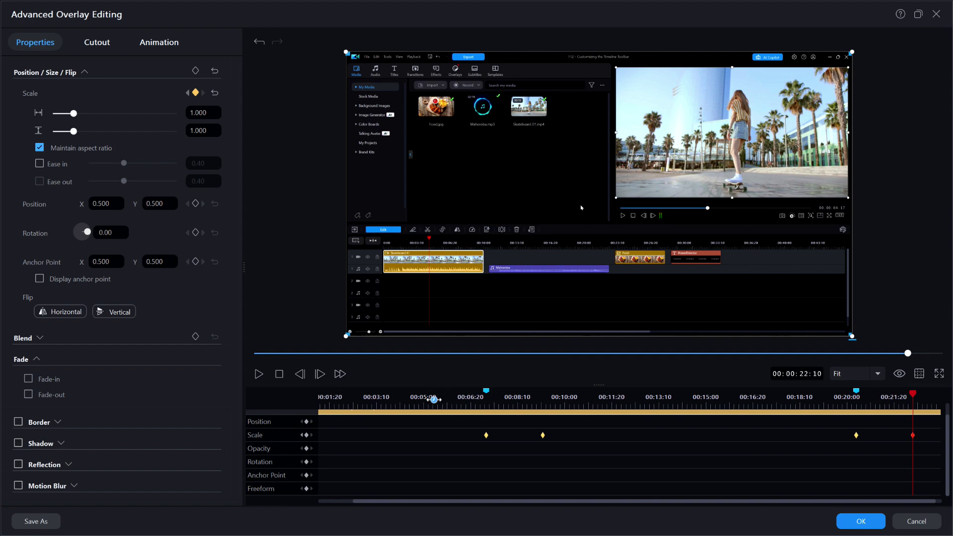
left_click(434, 398)
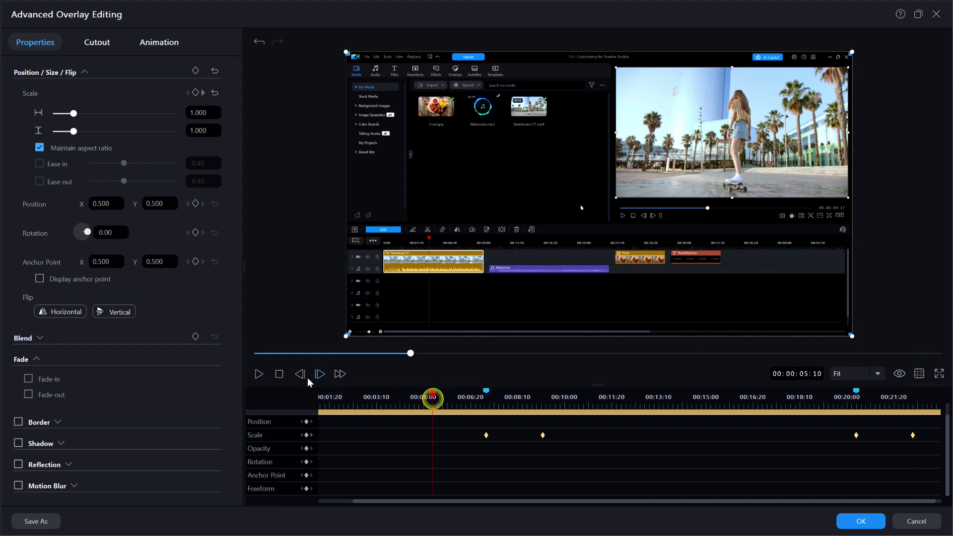
left_click(259, 376)
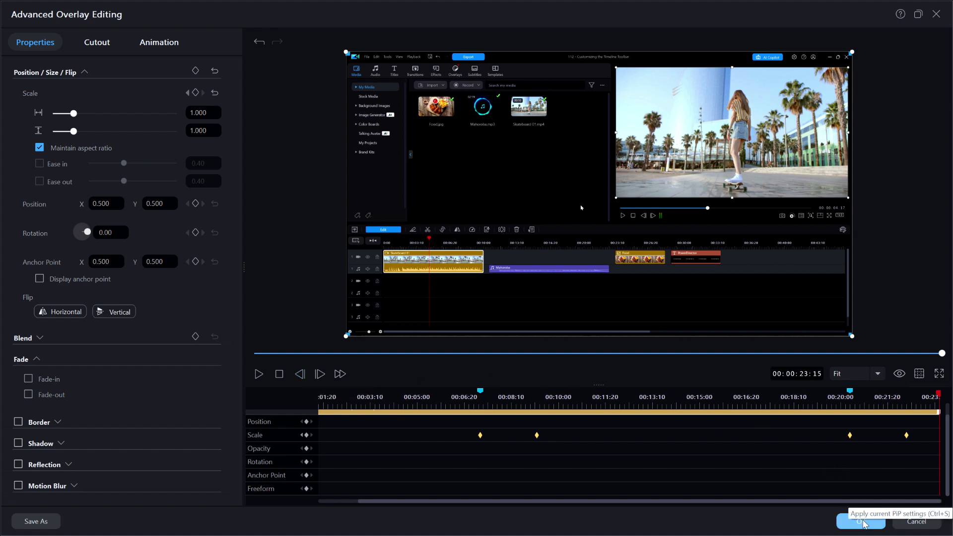
left_click(864, 522)
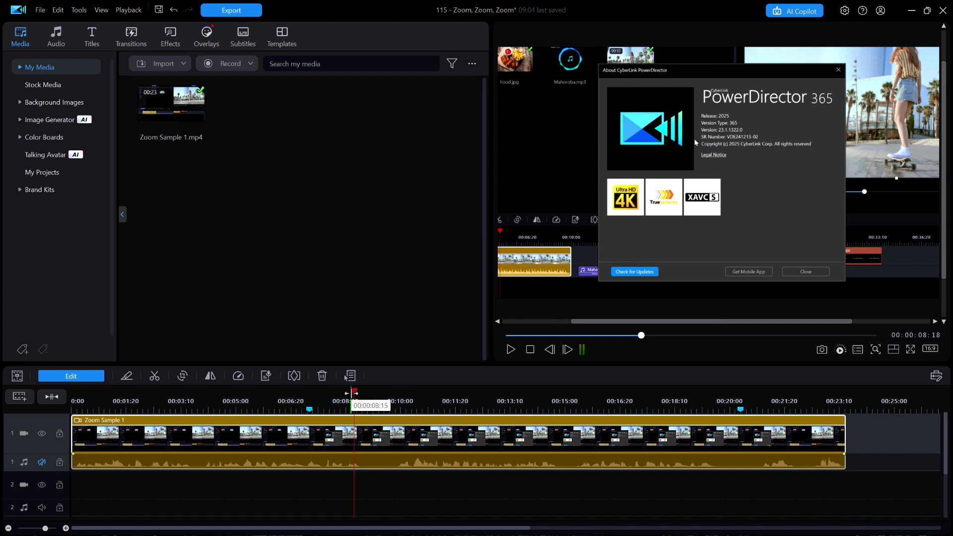
Step: Scrub through the zoomed section and select the Zoom Sample 1 clip
left_click_drag(353, 391, 268, 430)
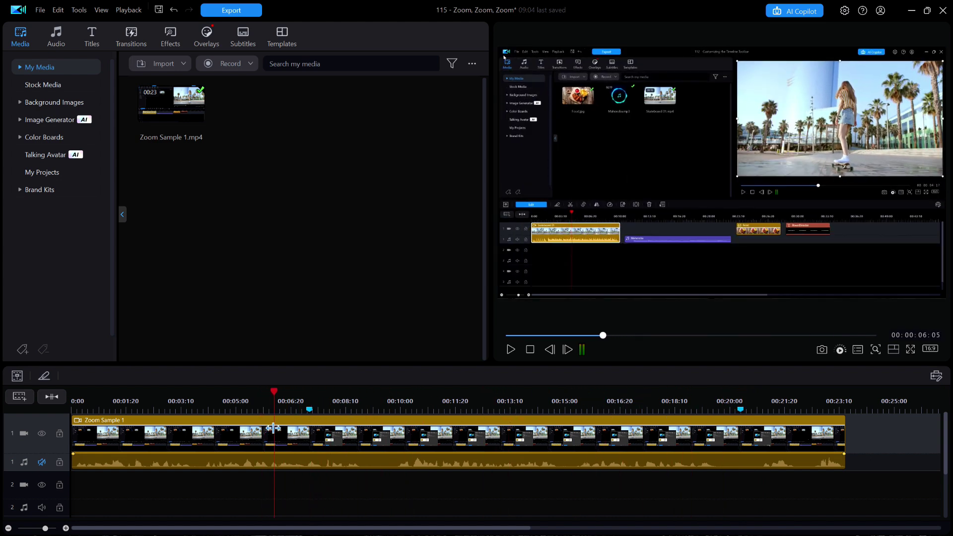
left_click(350, 444)
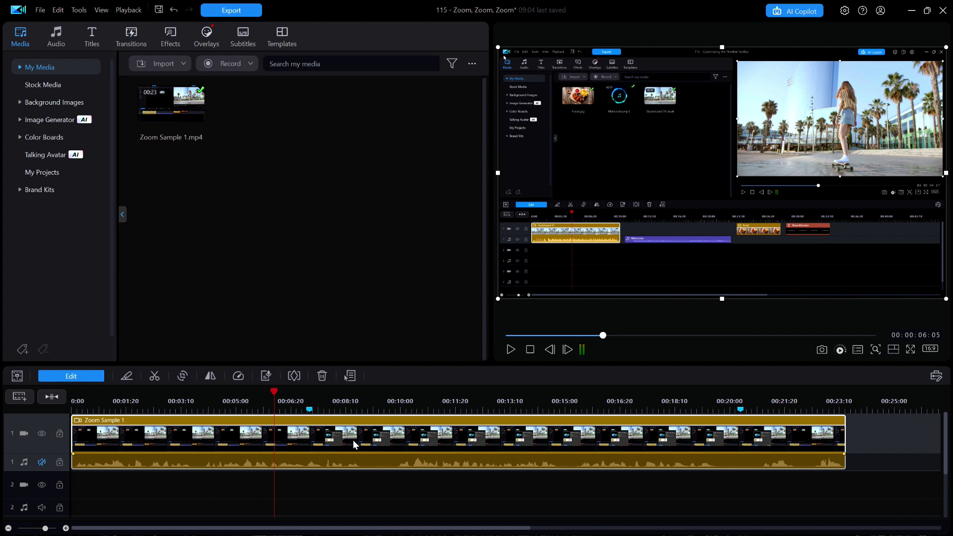